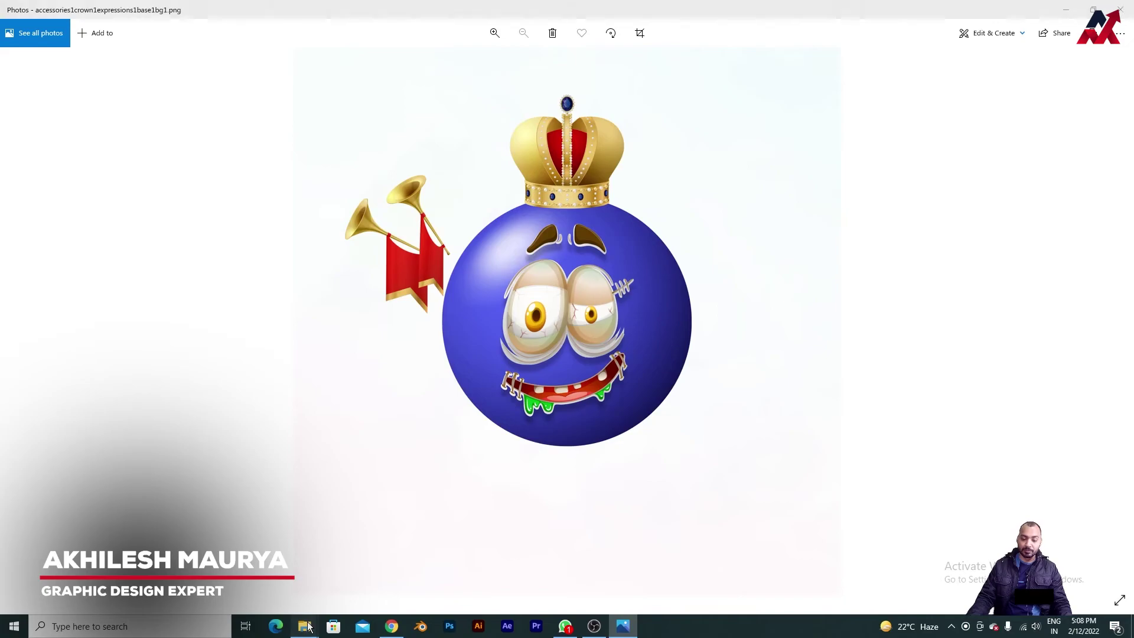
Bring the File Explorer window showing the Jelly-Belly-Kings folder to the front
mouse_move(308, 626)
click(348, 532)
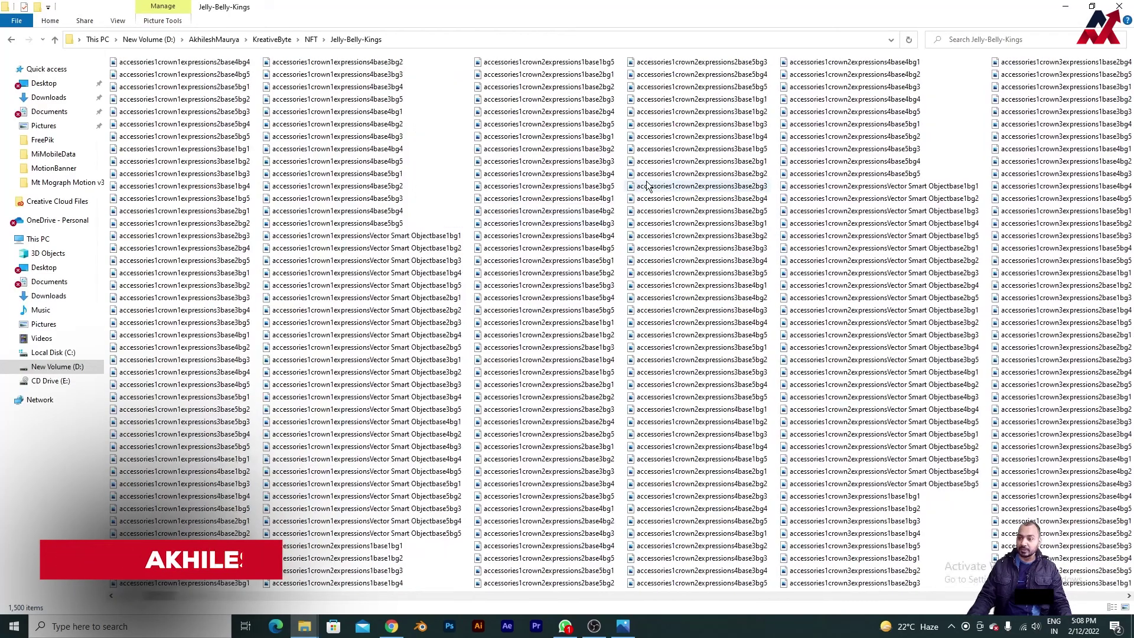
scroll(743, 204, down, 1)
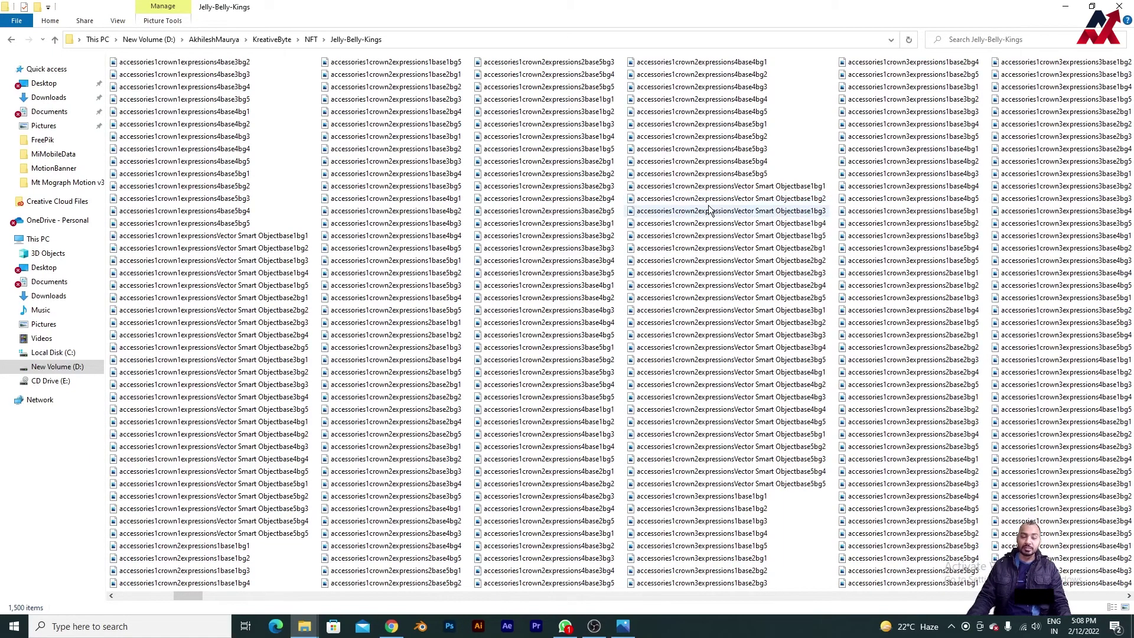
scroll(572, 256, up, 1)
scroll(572, 256, up, 1)
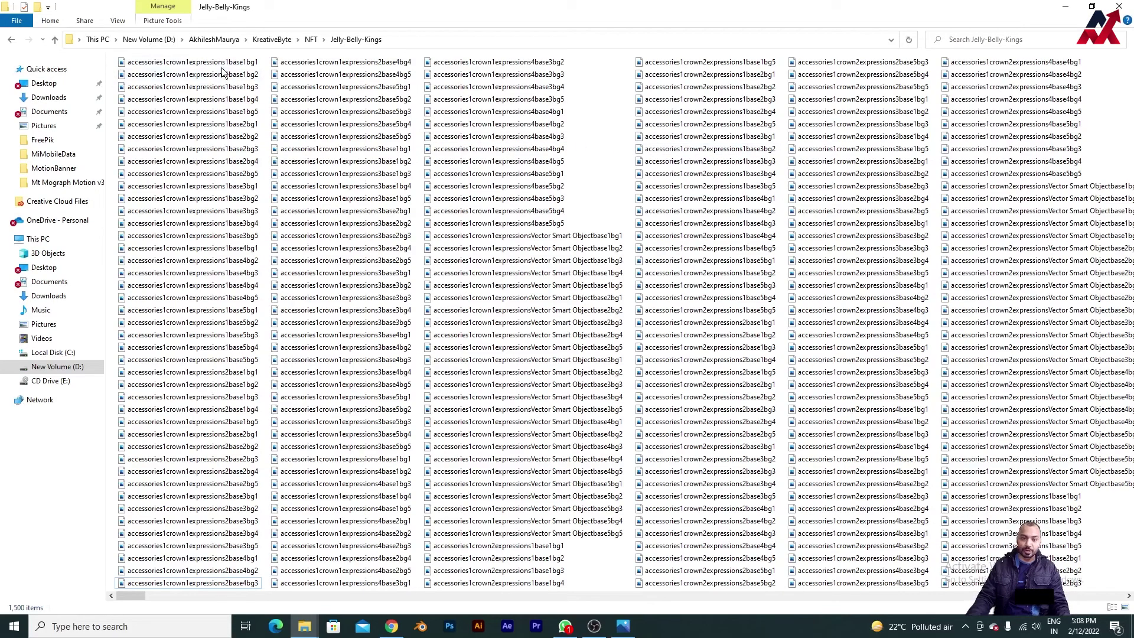
scroll(757, 239, right, 10)
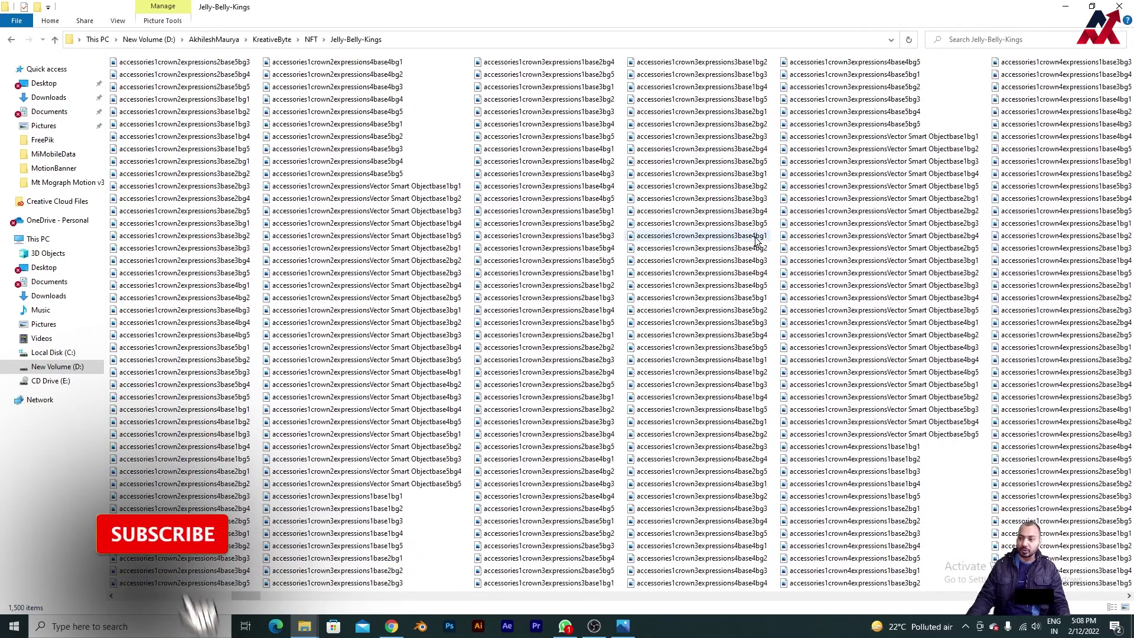
scroll(757, 239, left, 10)
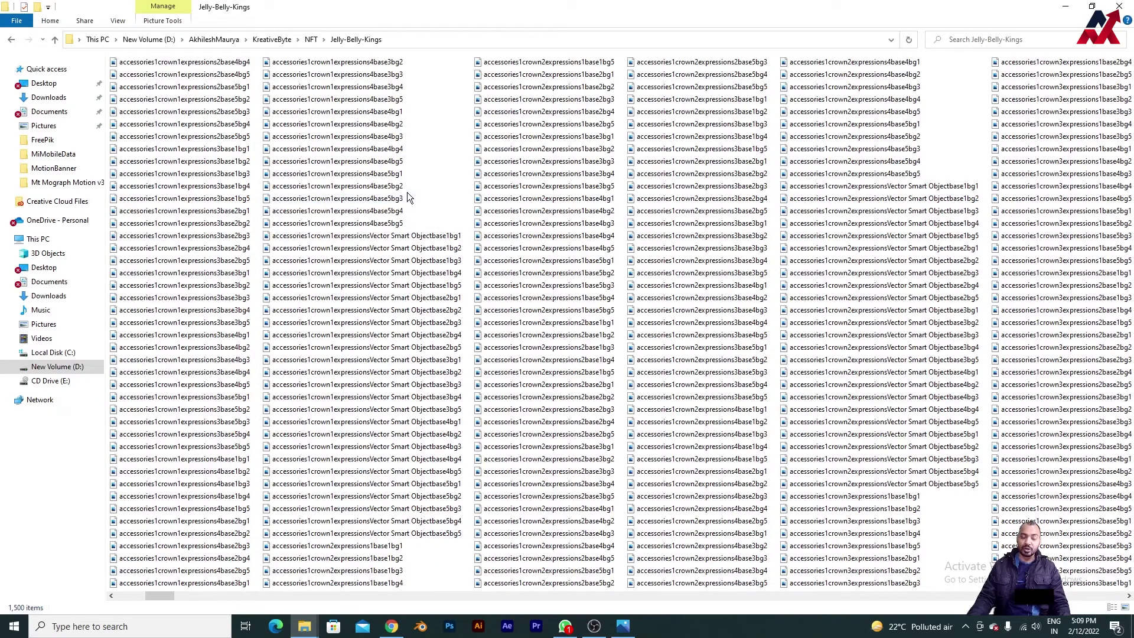
Preview the first character image in Photos, then show the Jelly-Belly-Kings files as Large icons
click(622, 627)
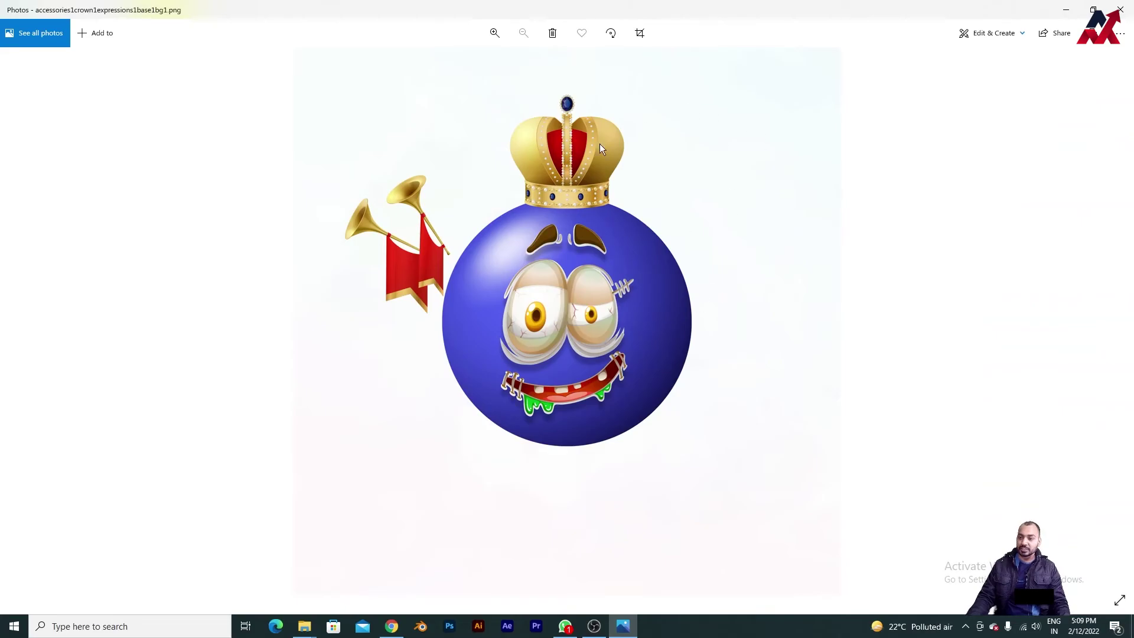
click(1121, 9)
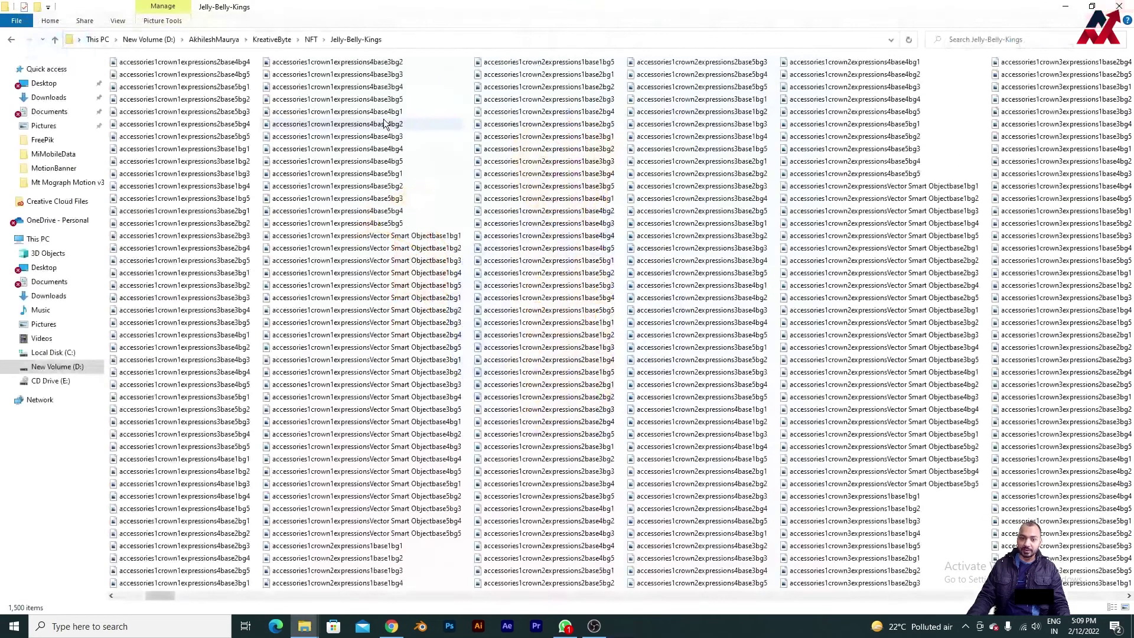
click(117, 20)
click(190, 36)
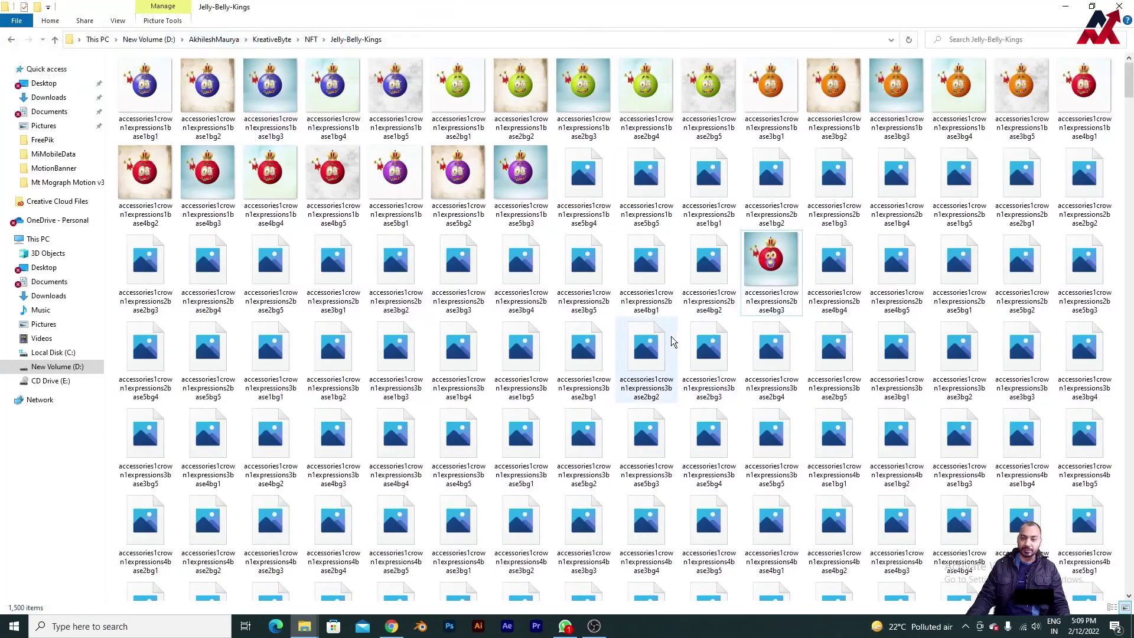
Preview the selected image again, then go up to the parent NFT folder
key(Return)
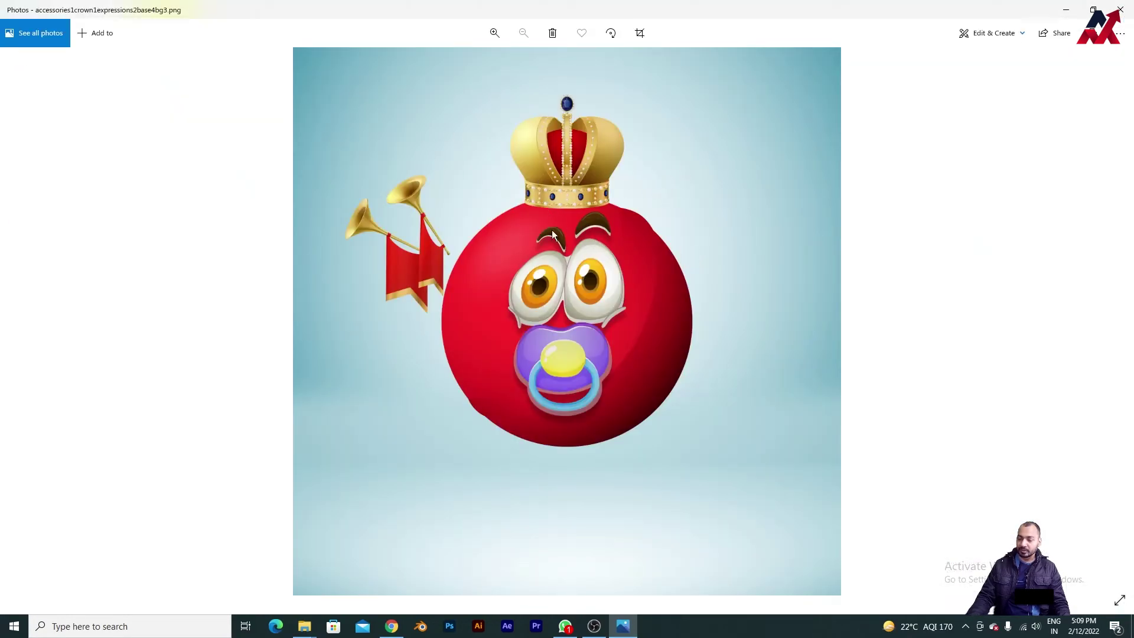
key(alt+F4)
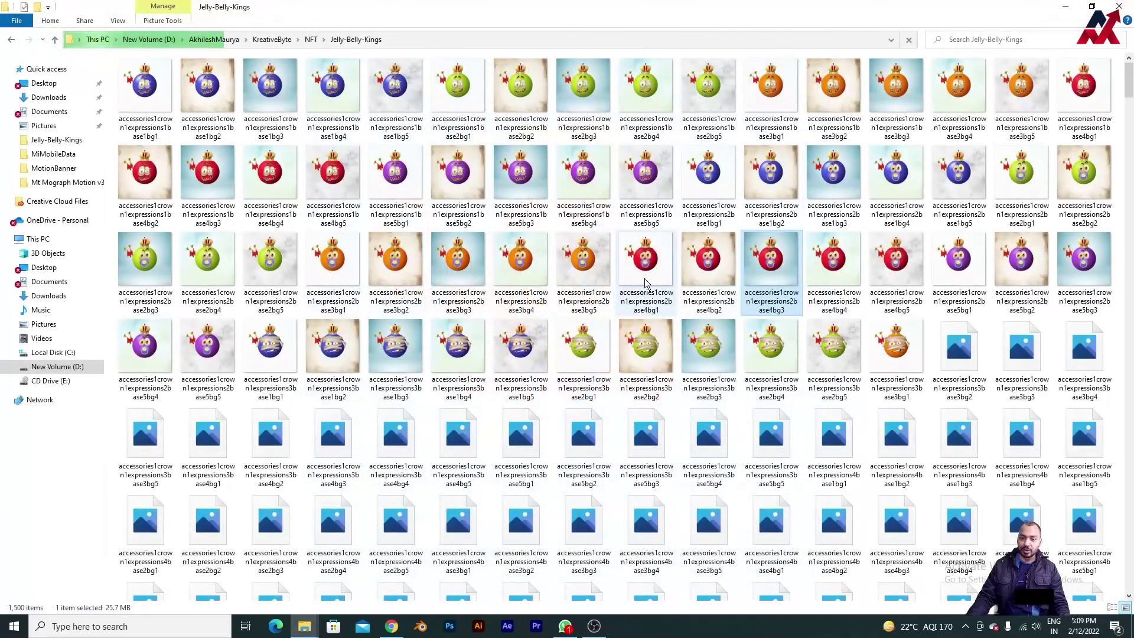
click(310, 39)
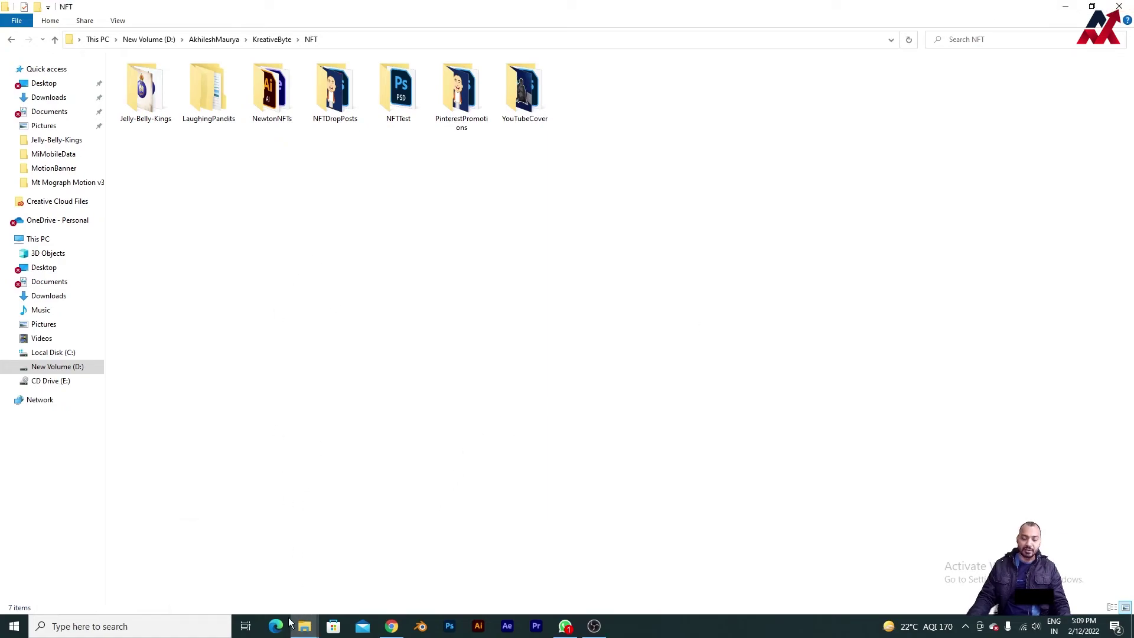
Show the test folder's 43 images as large thumbnails, then select and deselect them
mouse_move(304, 626)
click(416, 579)
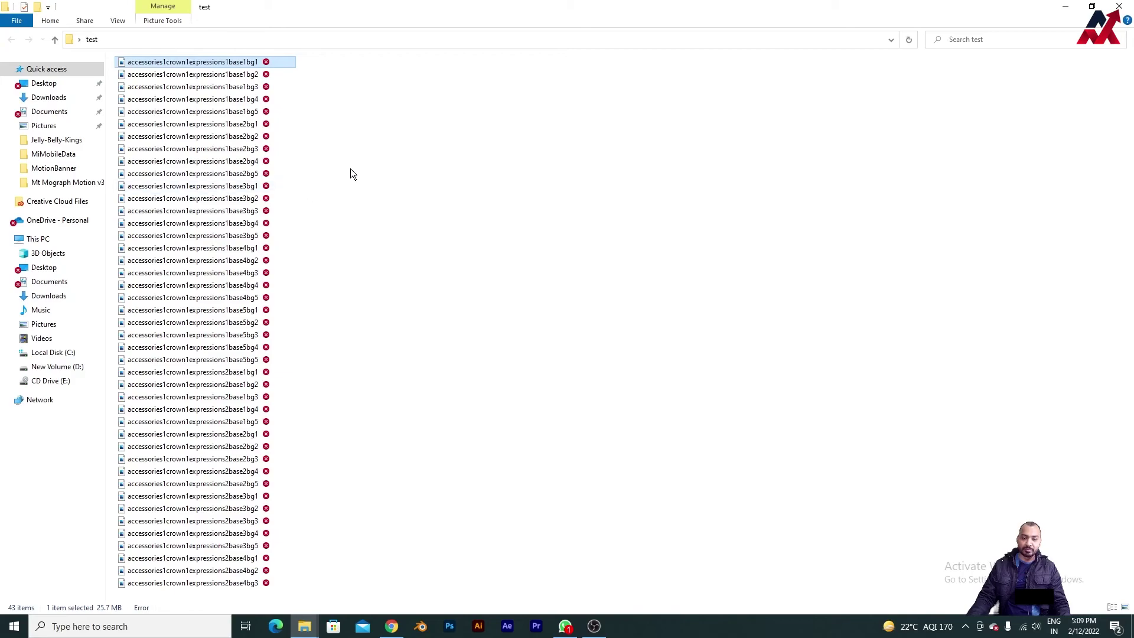
click(116, 20)
click(203, 37)
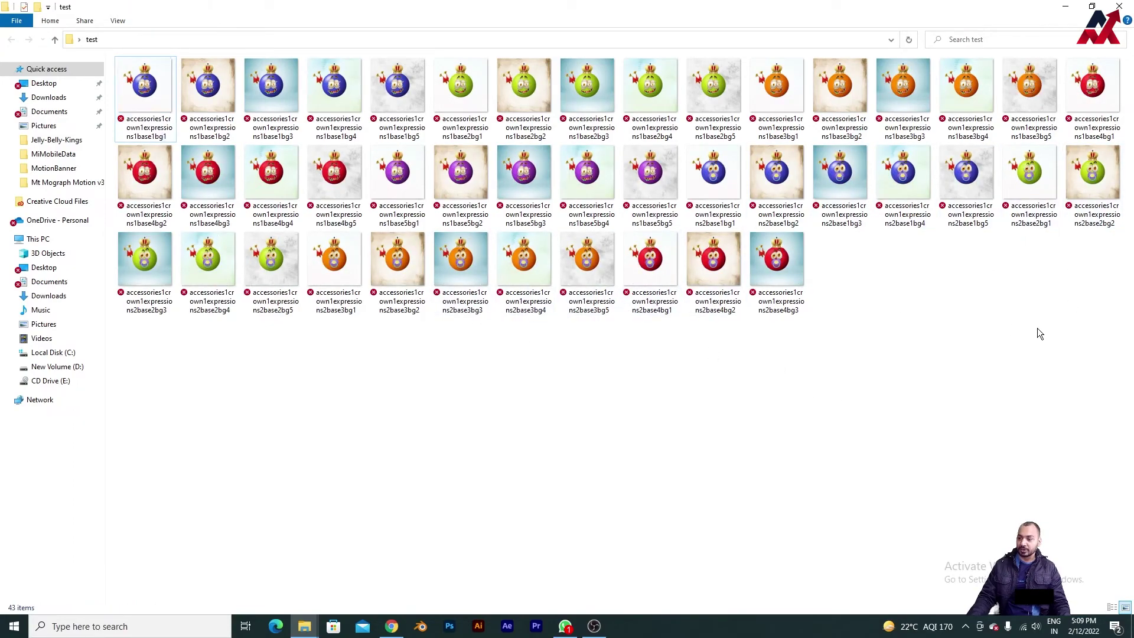
drag(1126, 405, 147, 59)
click(613, 370)
Open the Jelly-Belly-Kings folder from the NFT window and switch it to List view
mouse_move(287, 618)
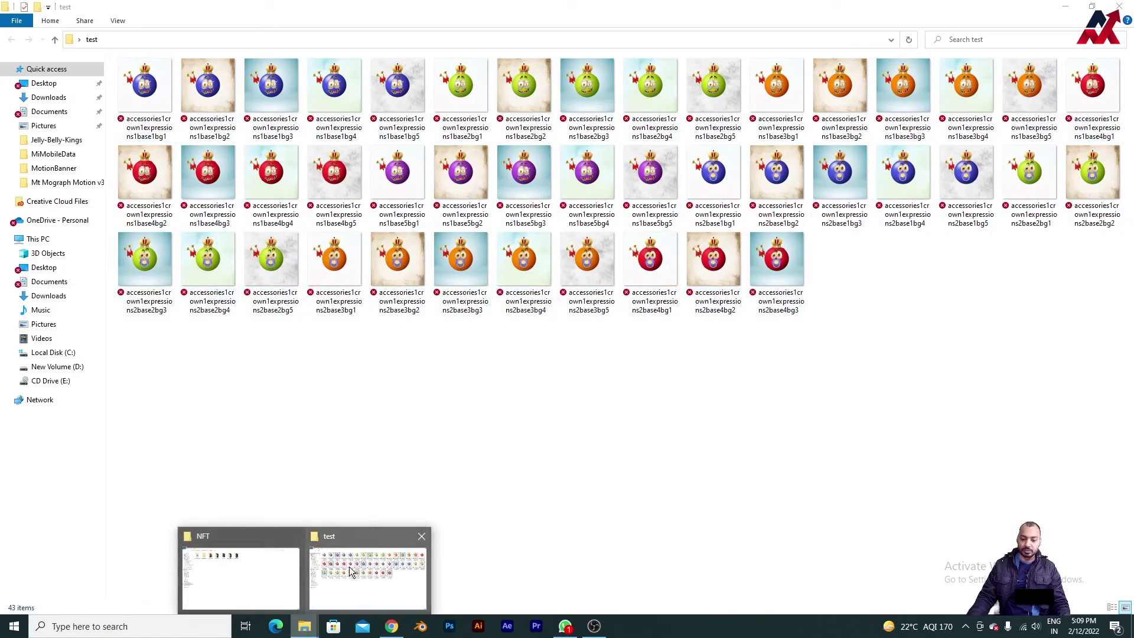
click(219, 575)
click(146, 115)
double_click(145, 115)
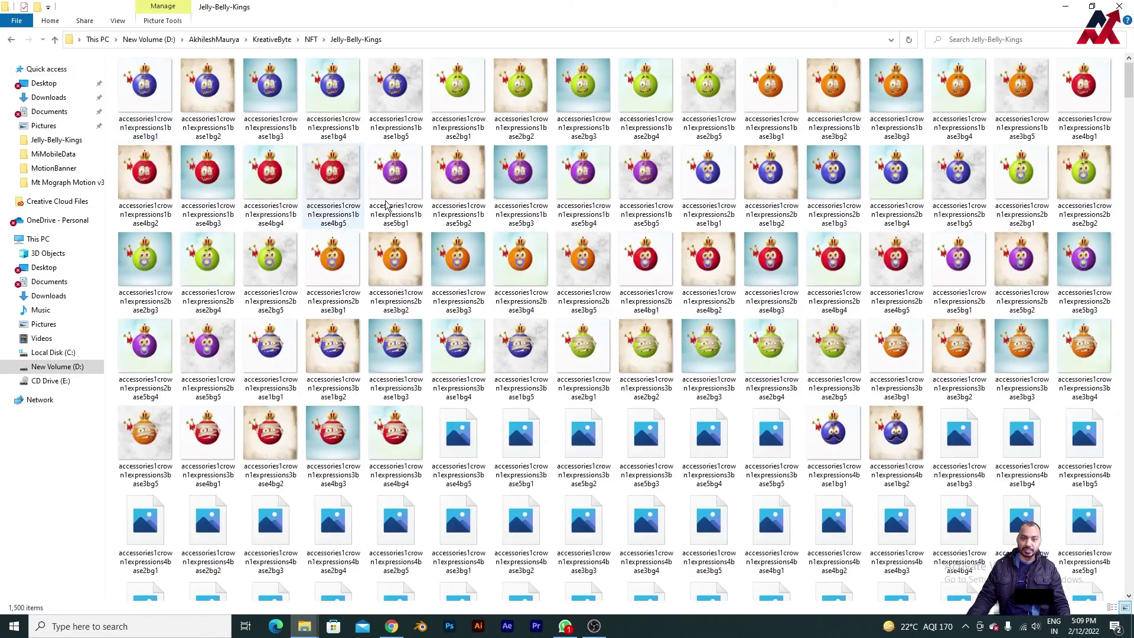
click(117, 20)
click(184, 51)
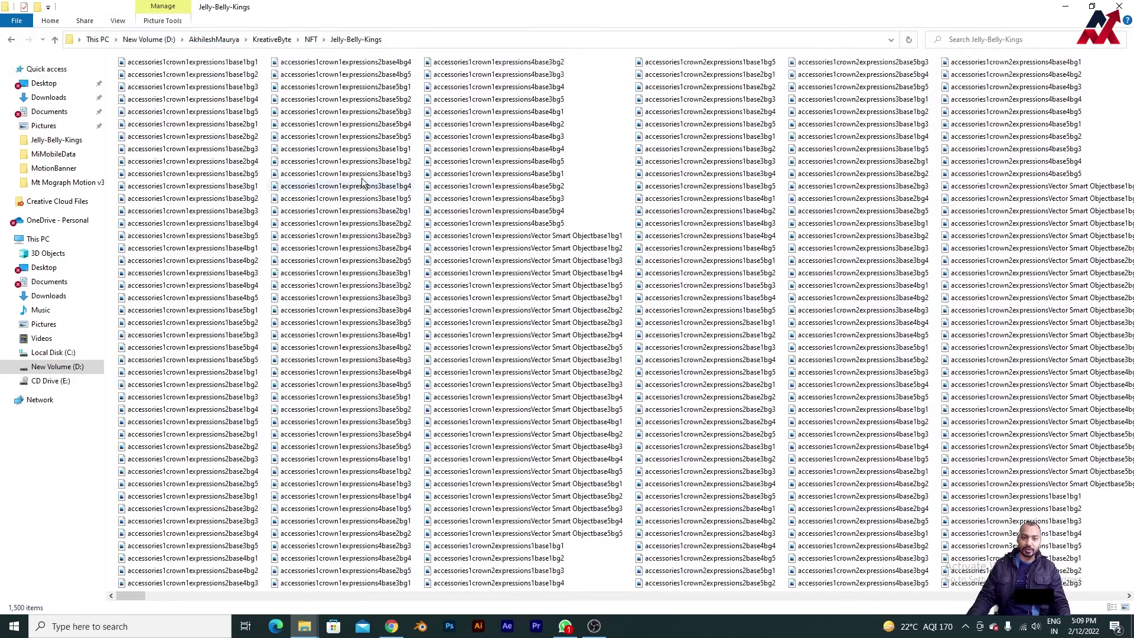
Test-select the files, then copy the Jelly-Belly-Kings folder's full path from the address bar
click(387, 150)
key(ctrl+a)
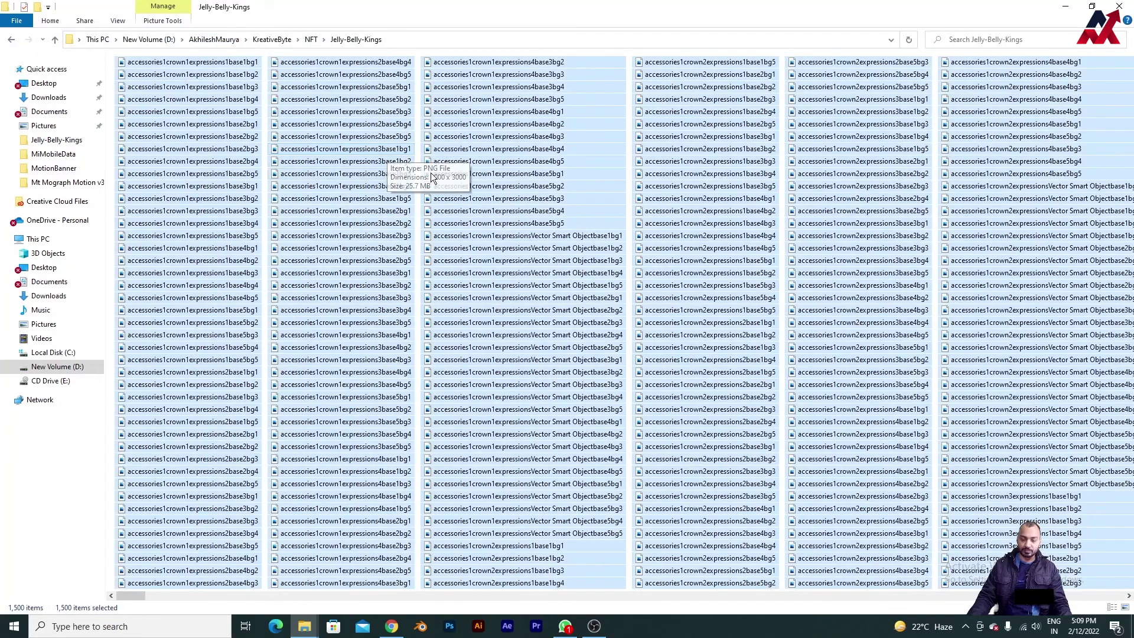
click(575, 148)
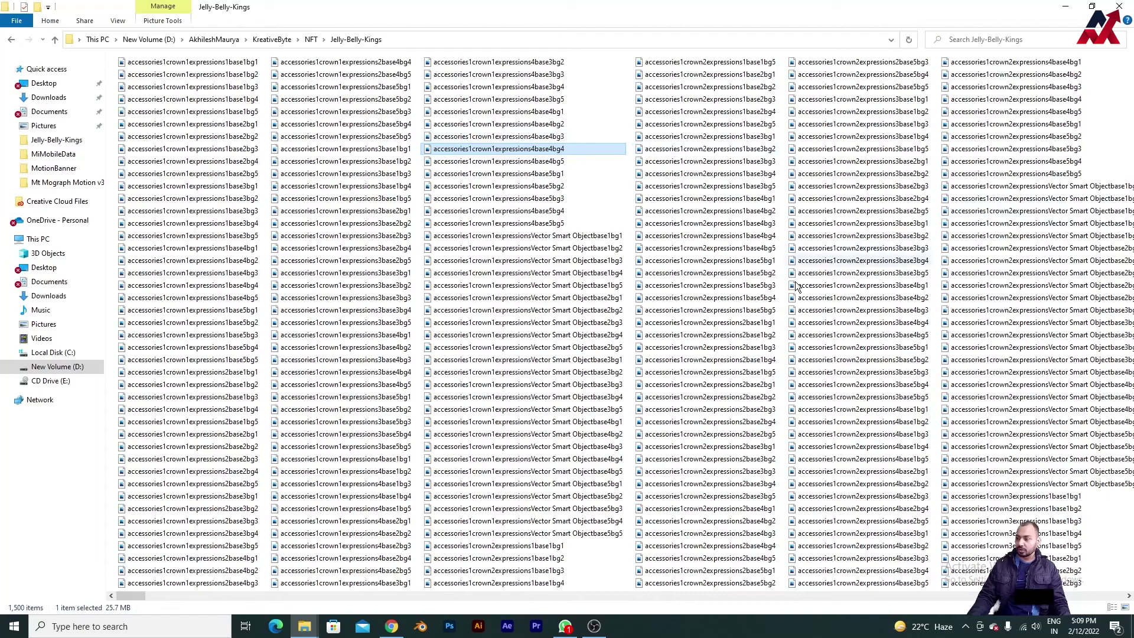
click(416, 37)
key(ctrl+c)
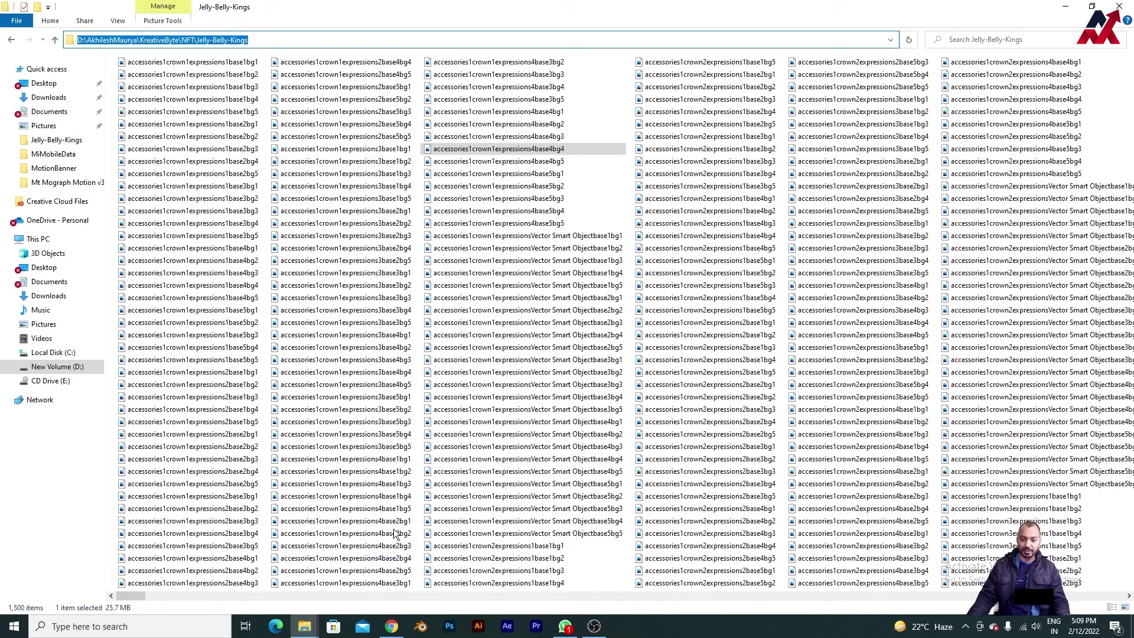
click(392, 626)
Paste the Jelly-Belly-Kings path into a new tab's address bar and select the whole file index with Ctrl+A
click(525, 10)
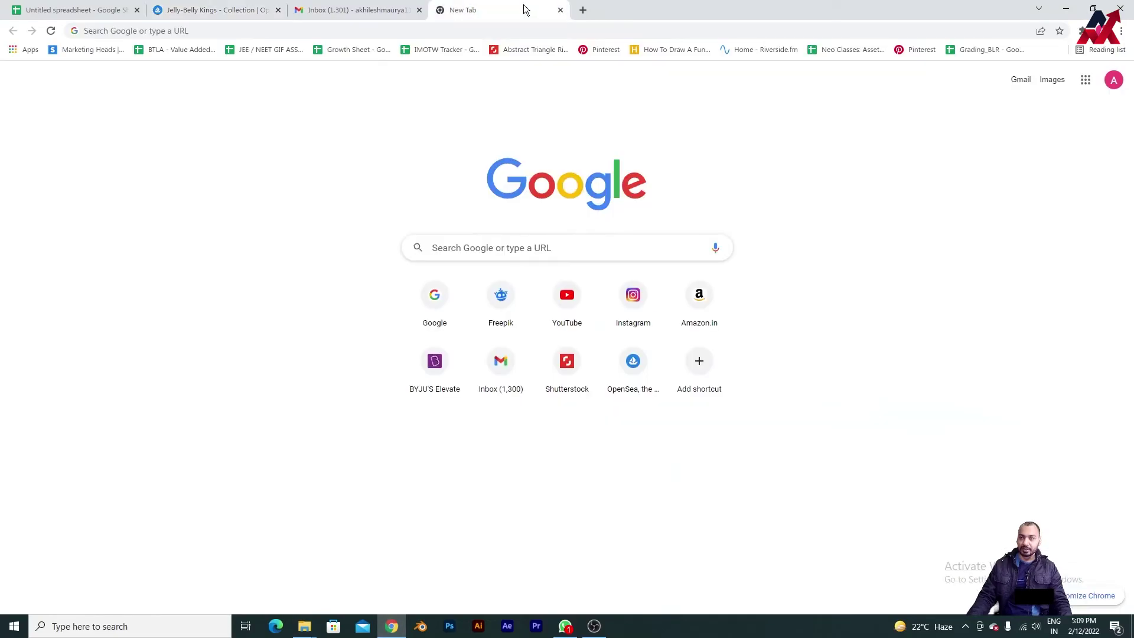
click(499, 34)
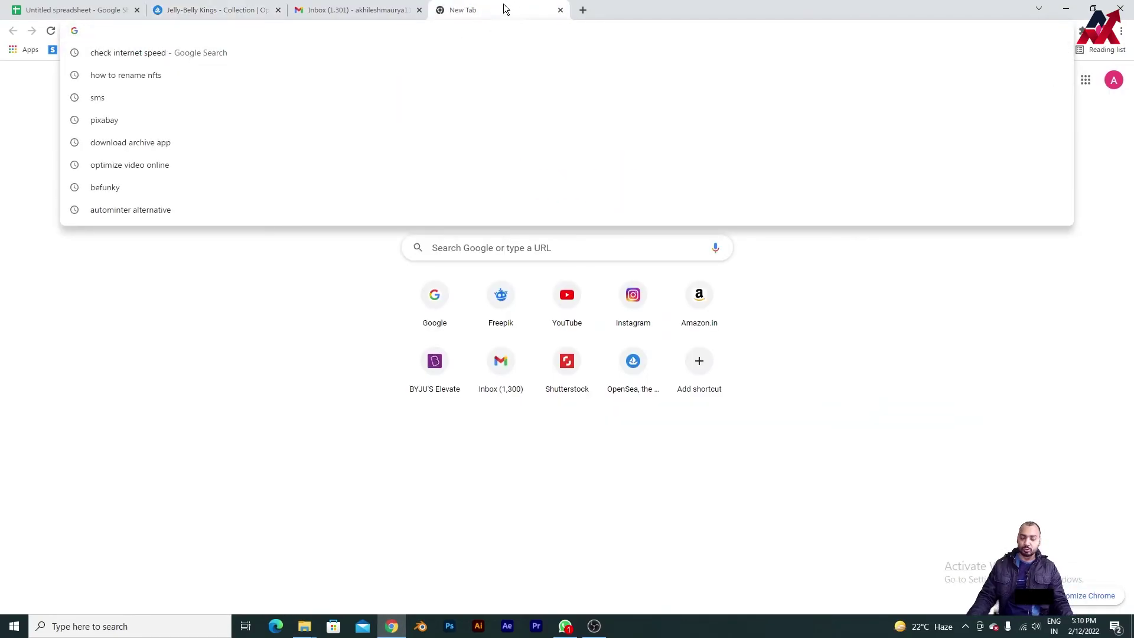
key(ctrl+v)
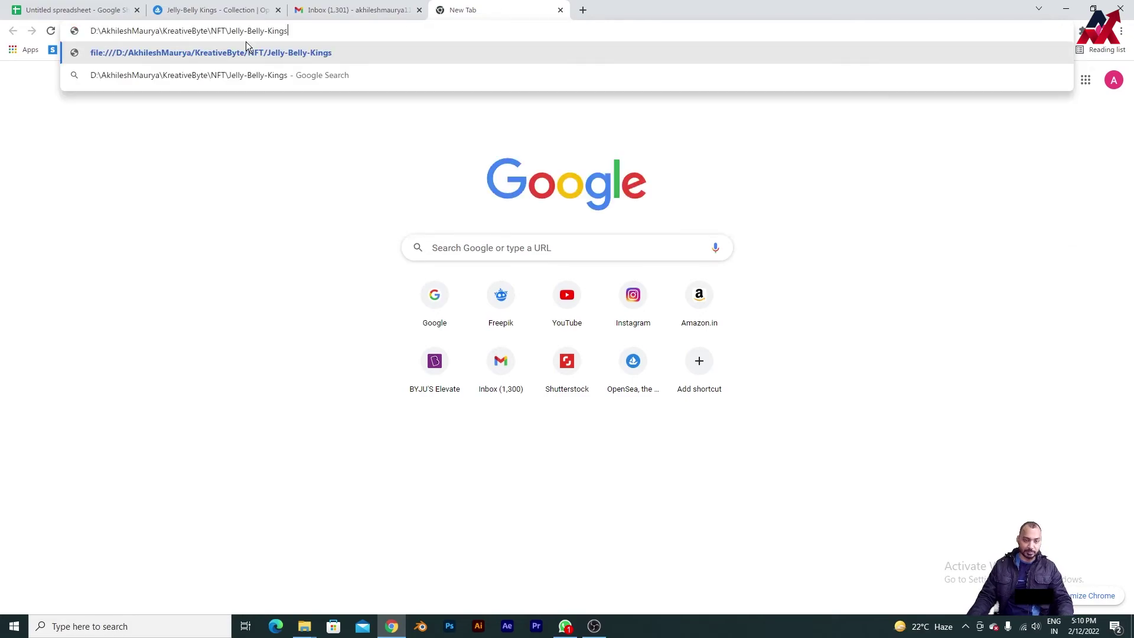
key(Return)
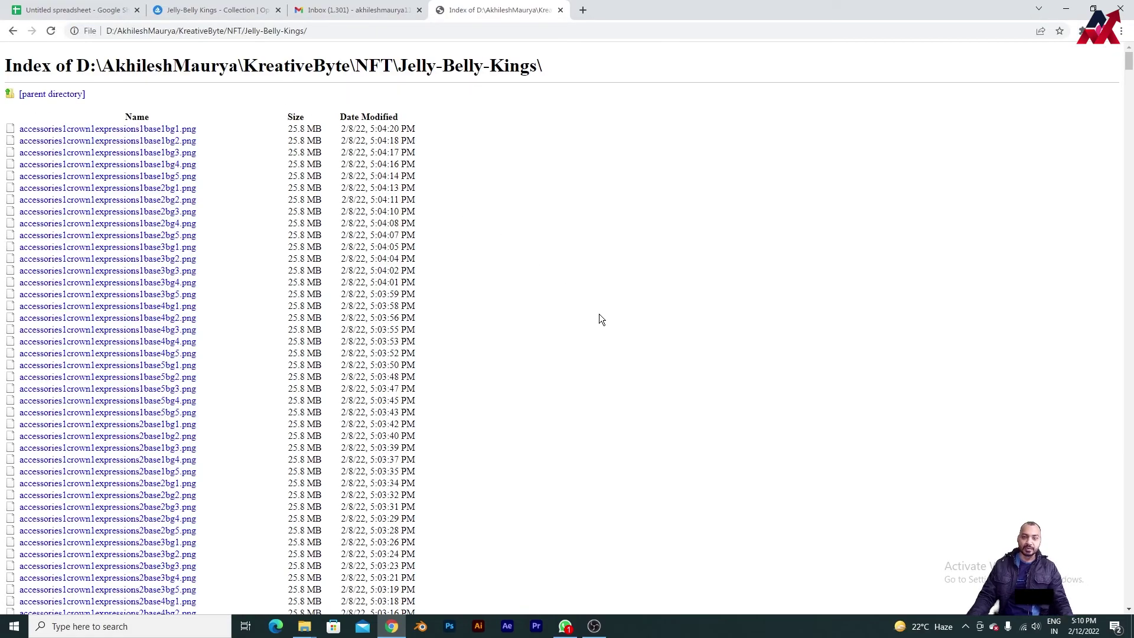
scroll(587, 317, down, 18)
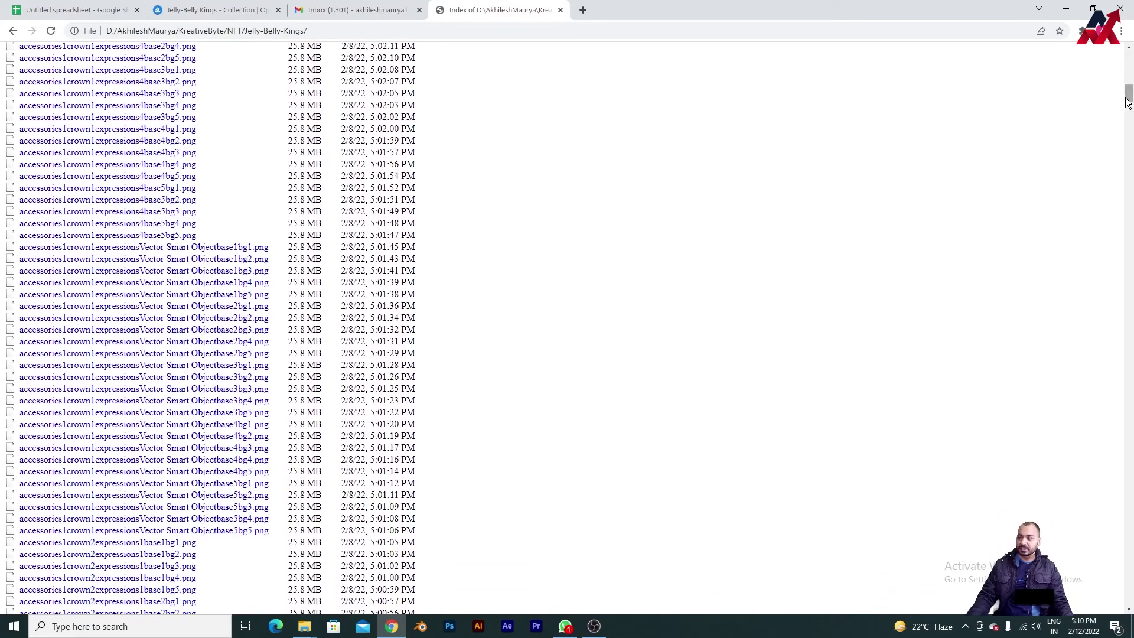
drag(1127, 102, 1128, 56)
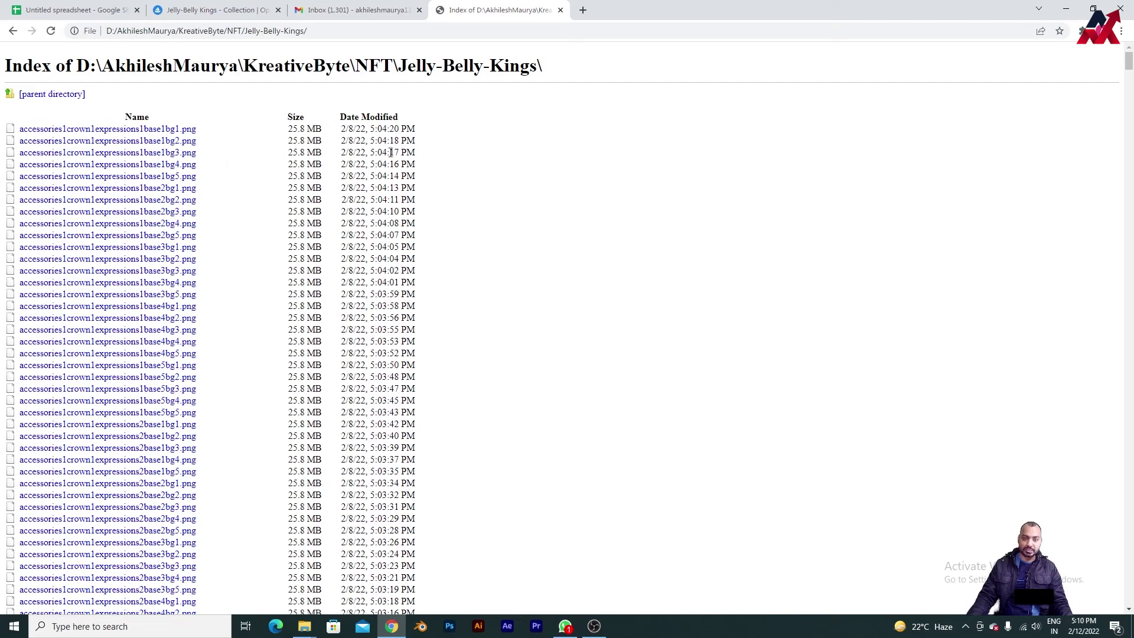
key(ctrl+a)
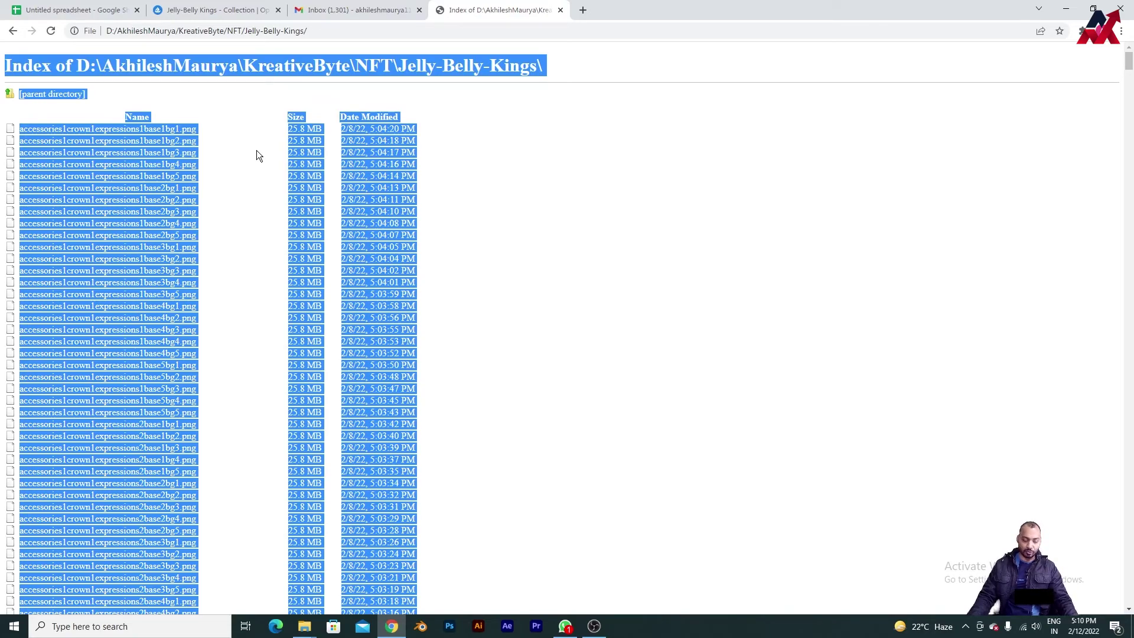
Paste the folder listing into the untitled spreadsheet starting at cell E49
click(62, 5)
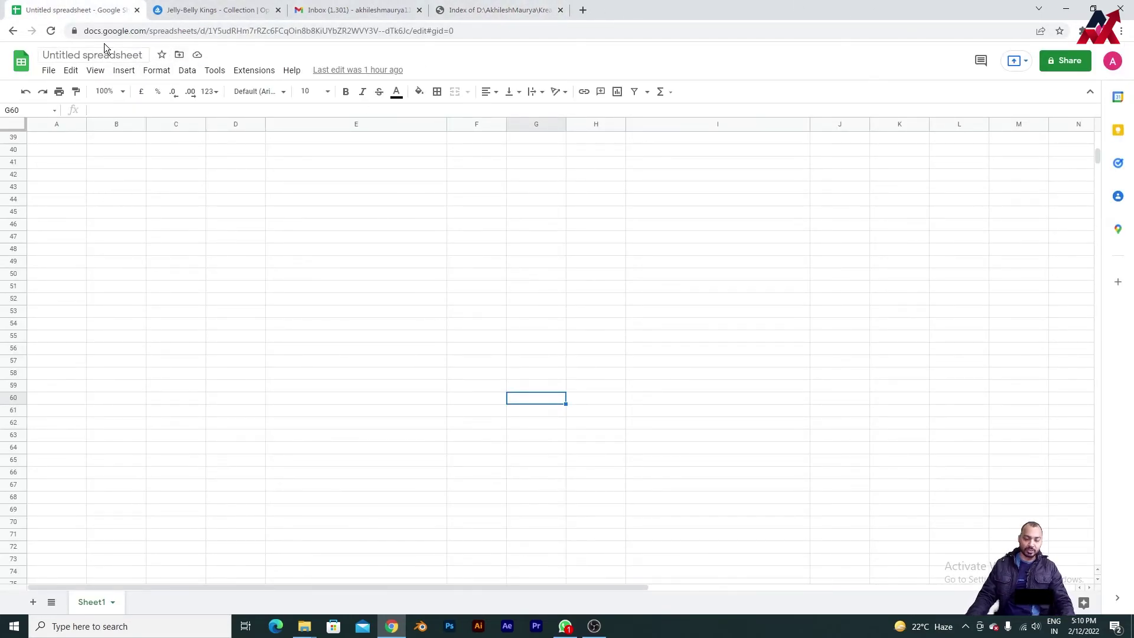
click(307, 213)
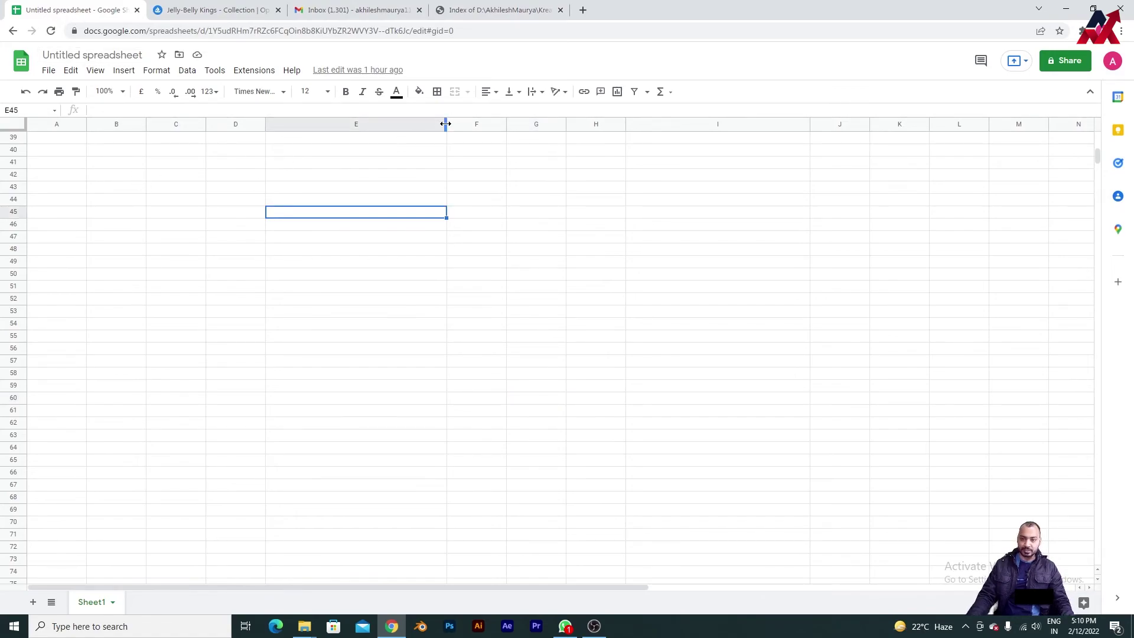
click(387, 260)
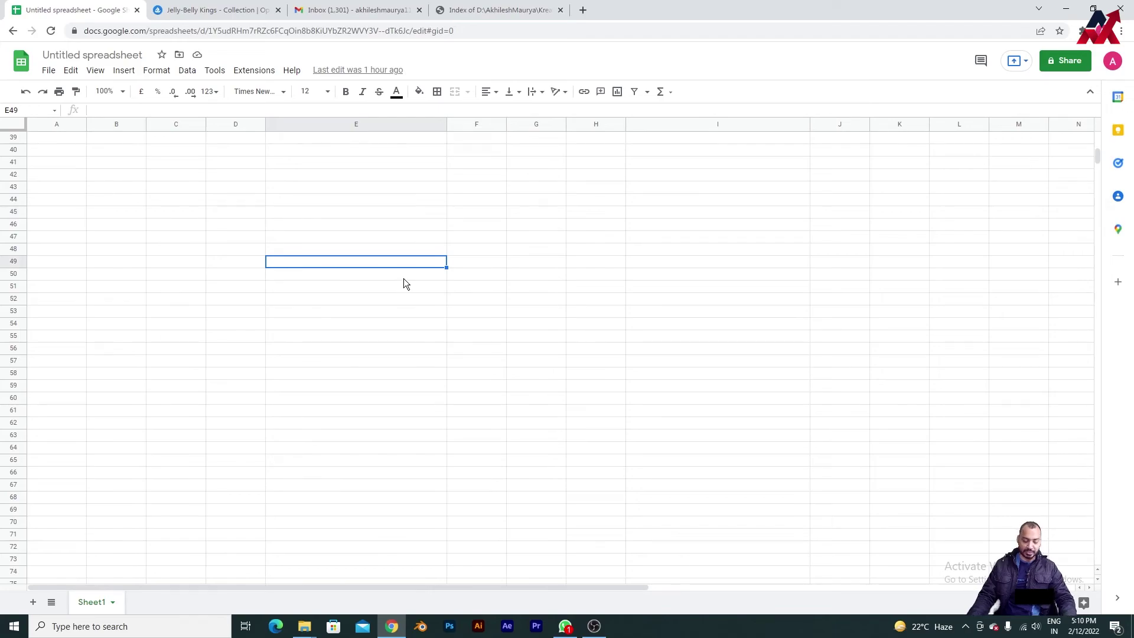
key(ctrl+v)
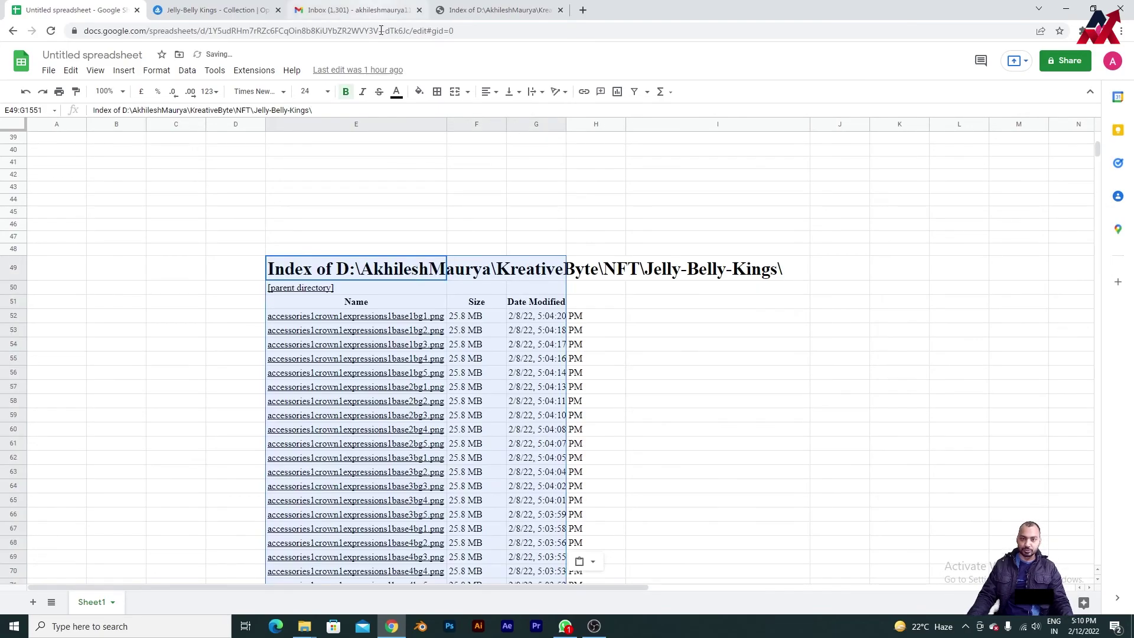
click(771, 317)
scroll(725, 322, down, 3)
scroll(726, 323, up, 5)
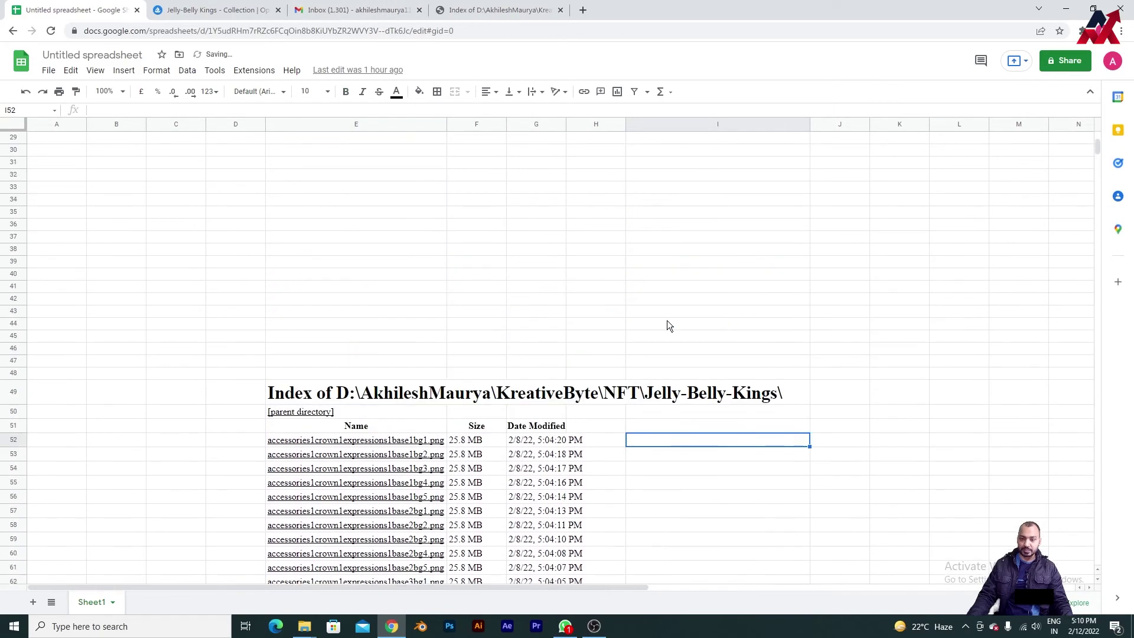
scroll(669, 324, down, 2)
Delete the index header block and clear the file size and date modified columns
drag(246, 236, 691, 303)
key(Delete)
click(631, 314)
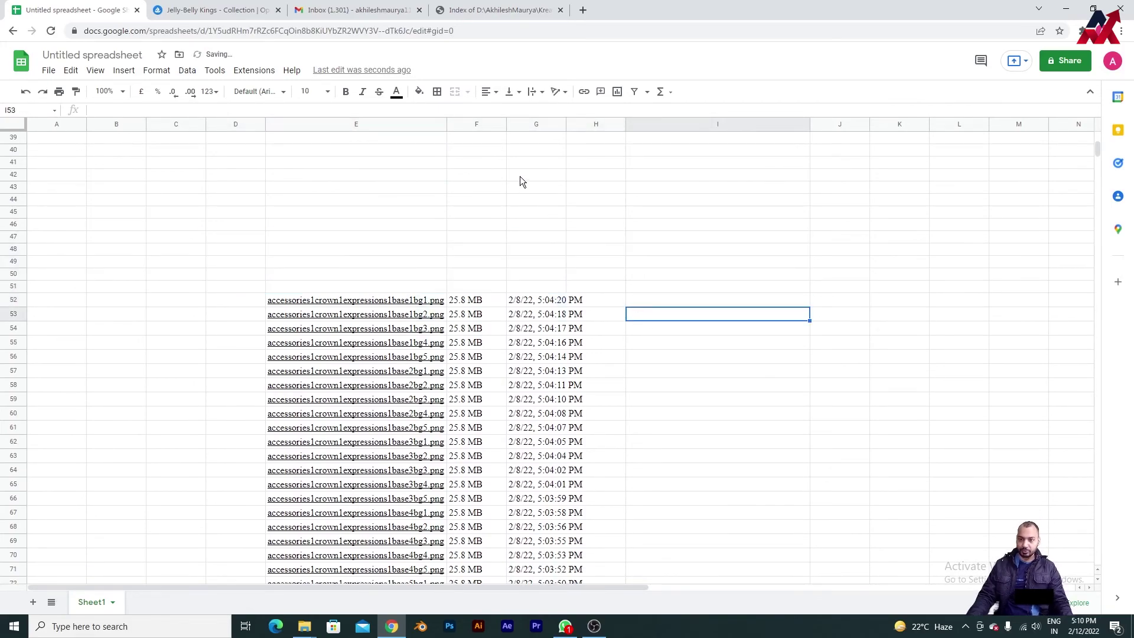
click(487, 124)
key(Delete)
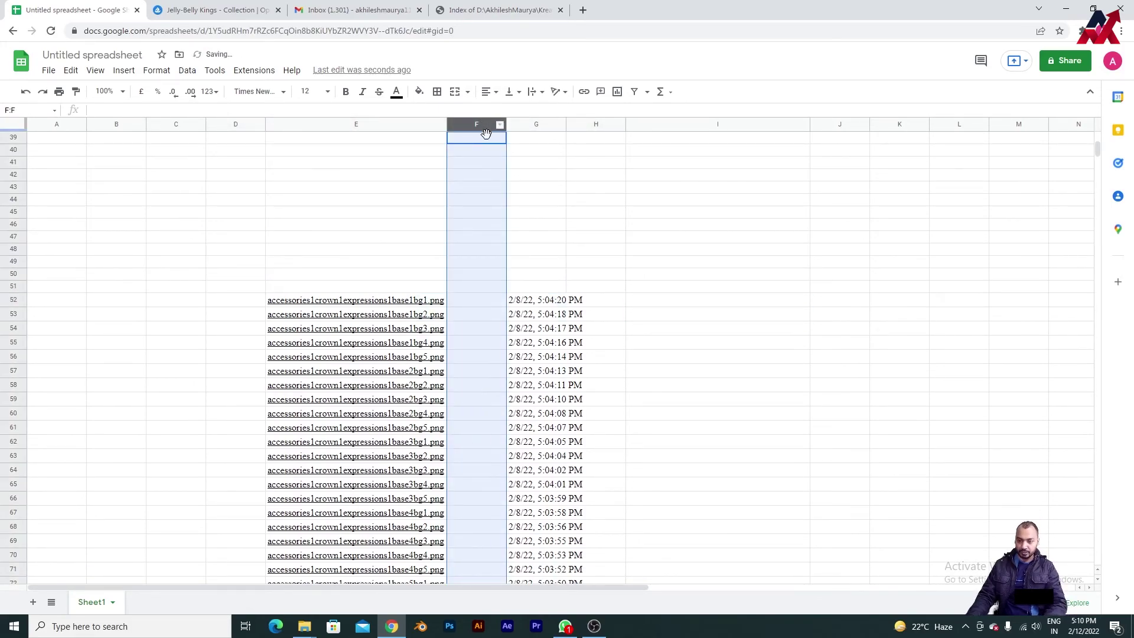
click(543, 124)
key(Delete)
click(680, 345)
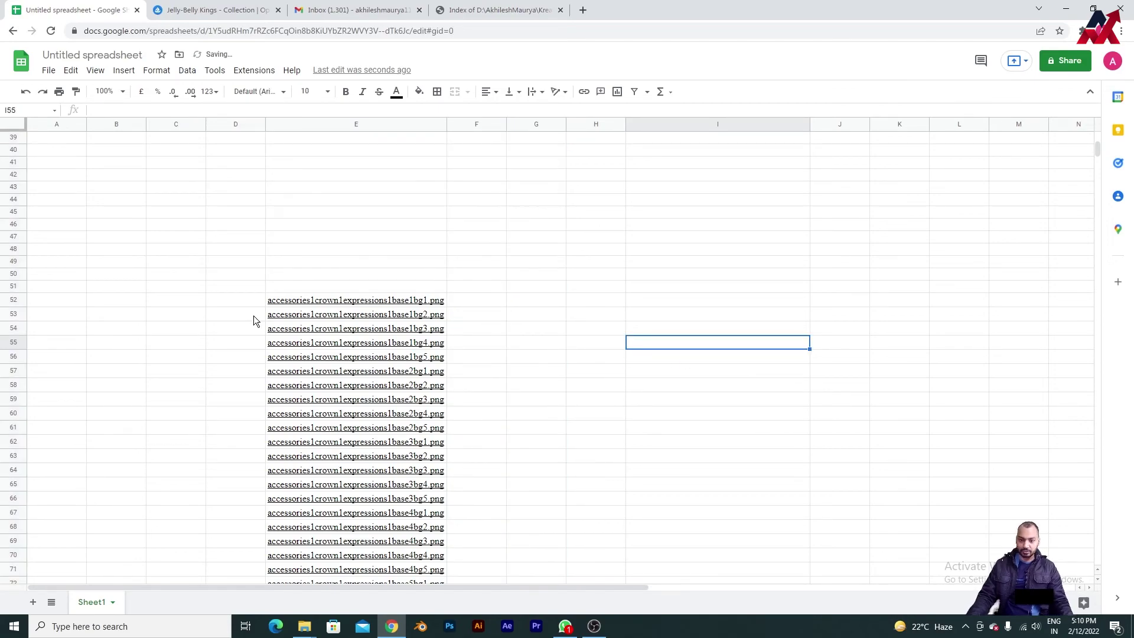
Enter rename in C52 with space separators in D52 and F52, and begin a formula in G52
click(181, 303)
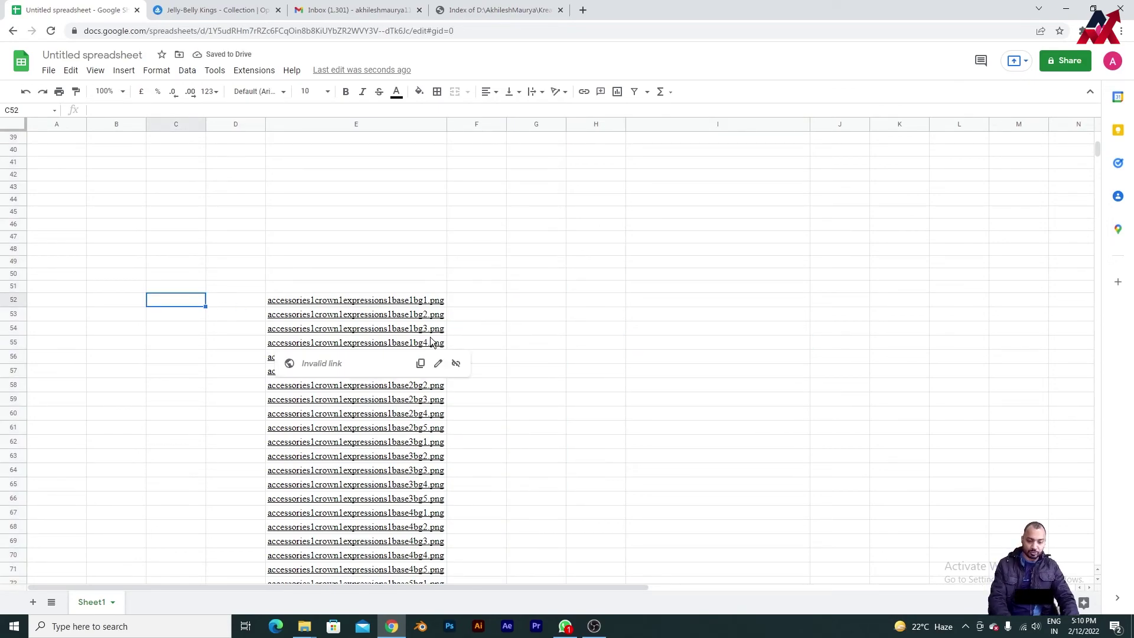
text(Rarity)
key(BackSpace)
key(BackSpace)
key(BackSpace)
key(BackSpace)
key(BackSpace)
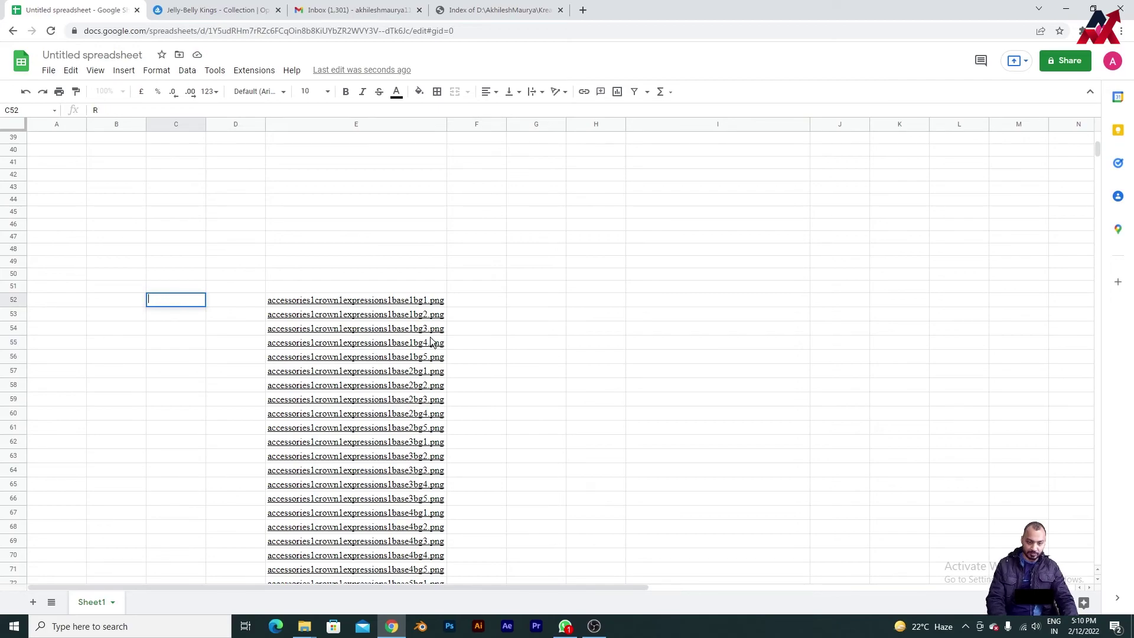
text(rename)
key(Tab)
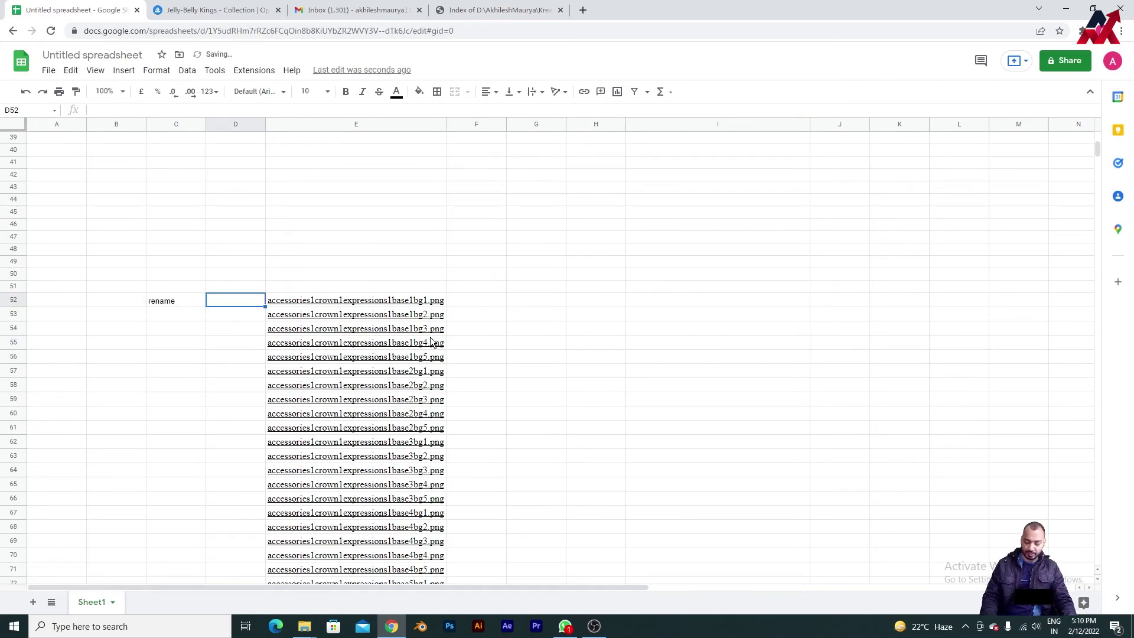
key(Return)
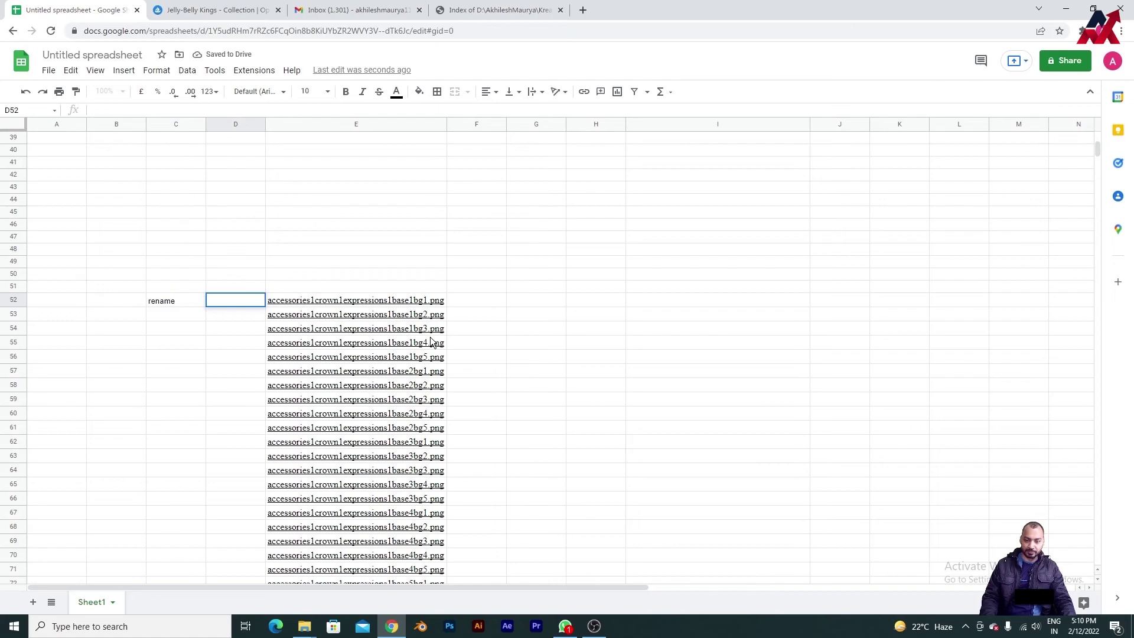
click(486, 302)
key(Return)
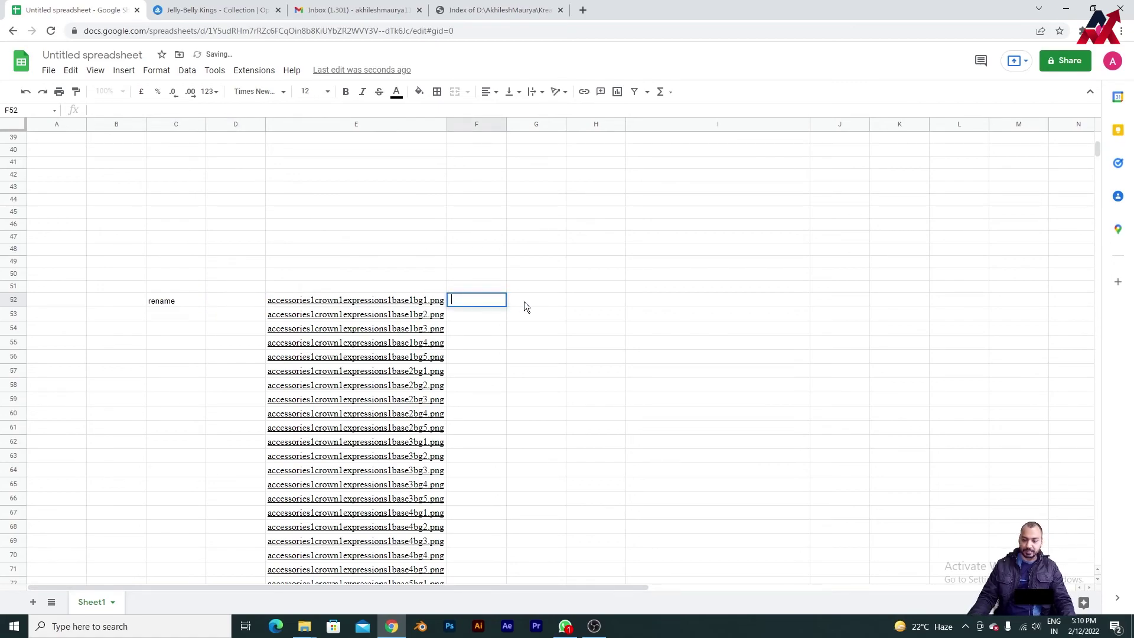
click(554, 299)
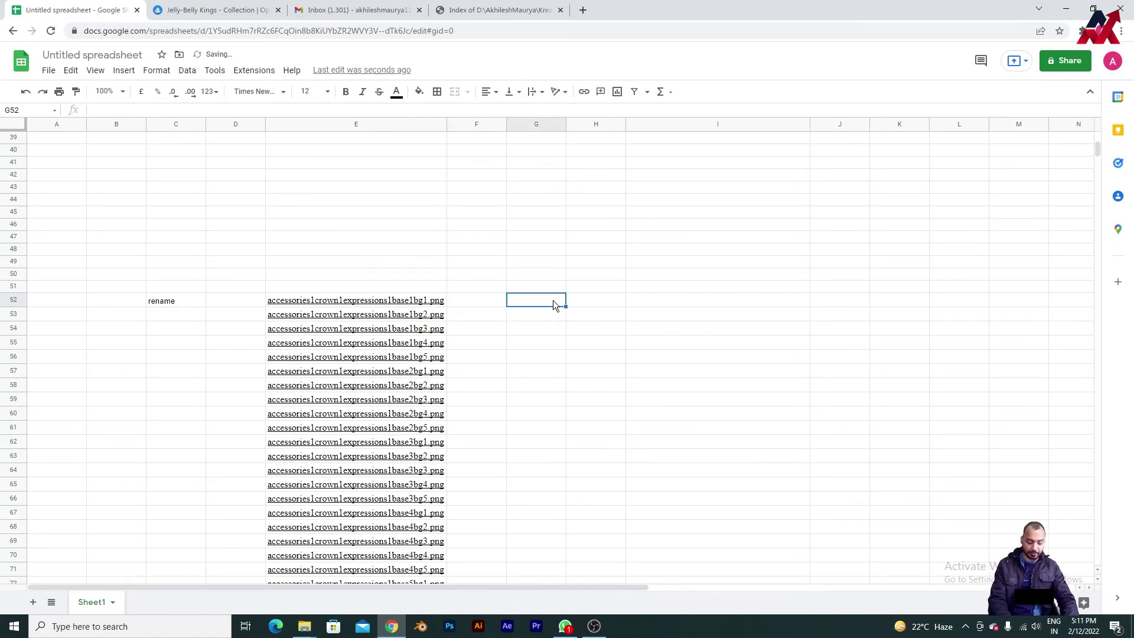
text(=c)
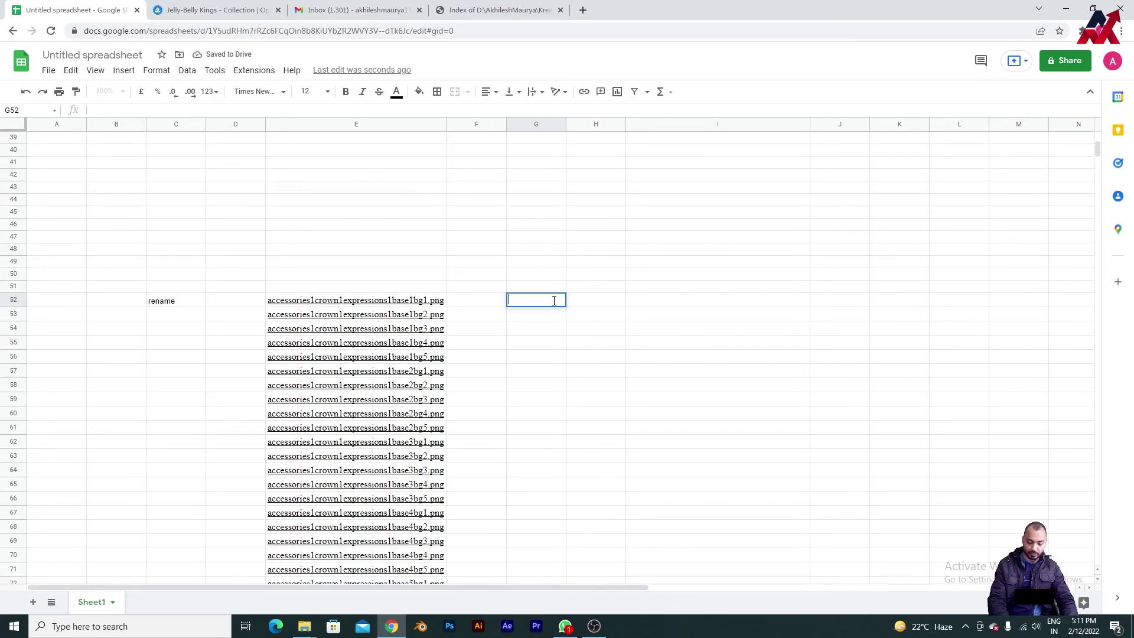
text(ont)
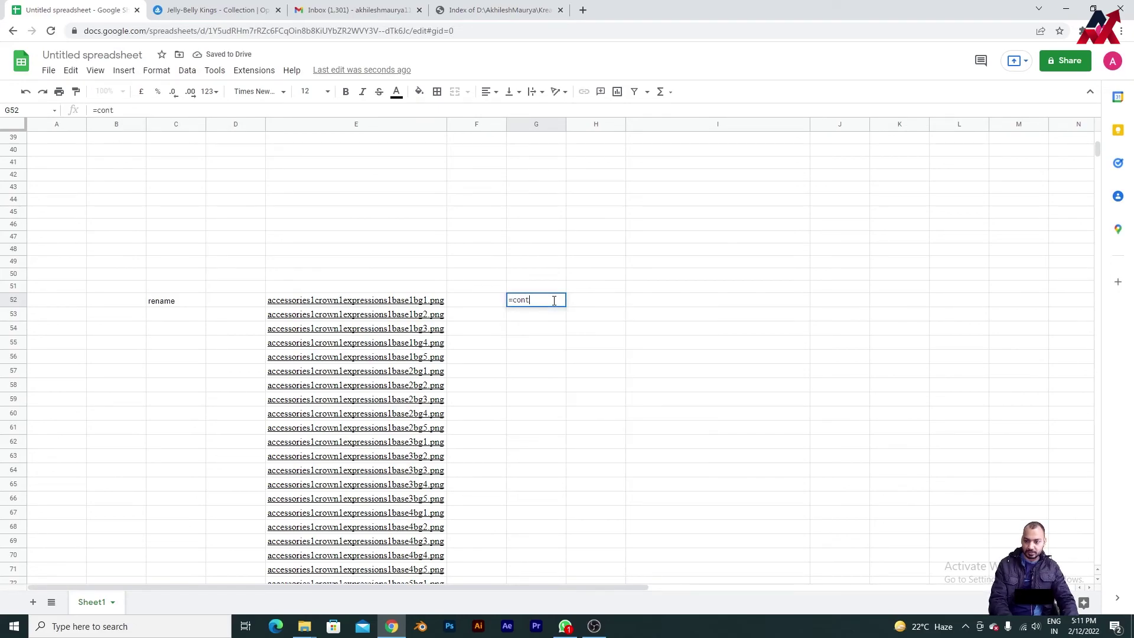
key(BackSpace)
text(a)
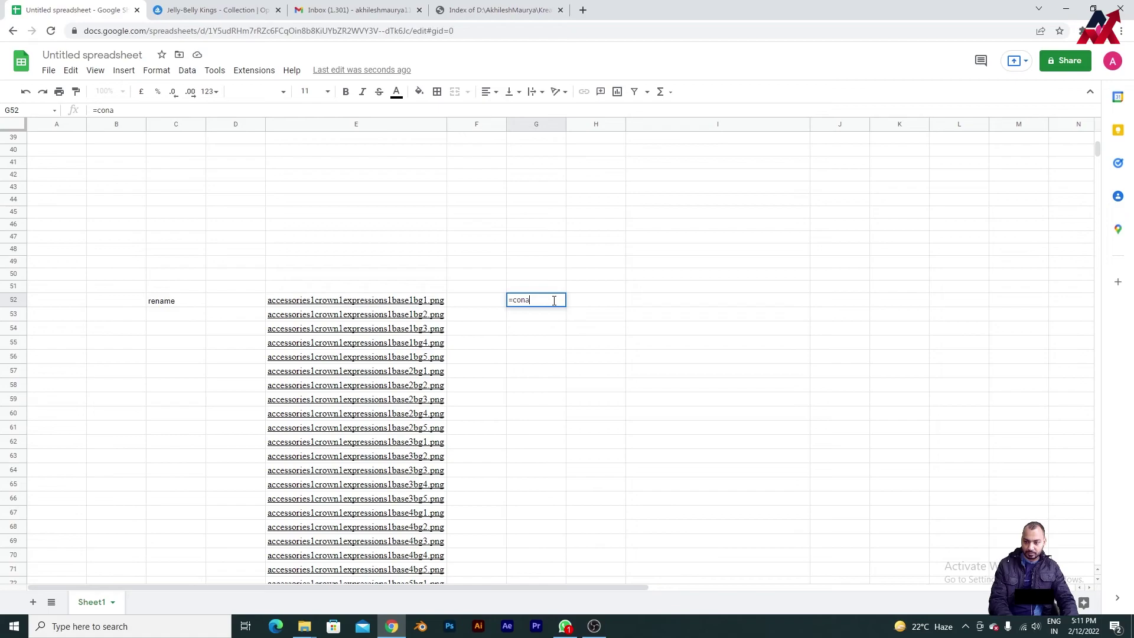
key(BackSpace)
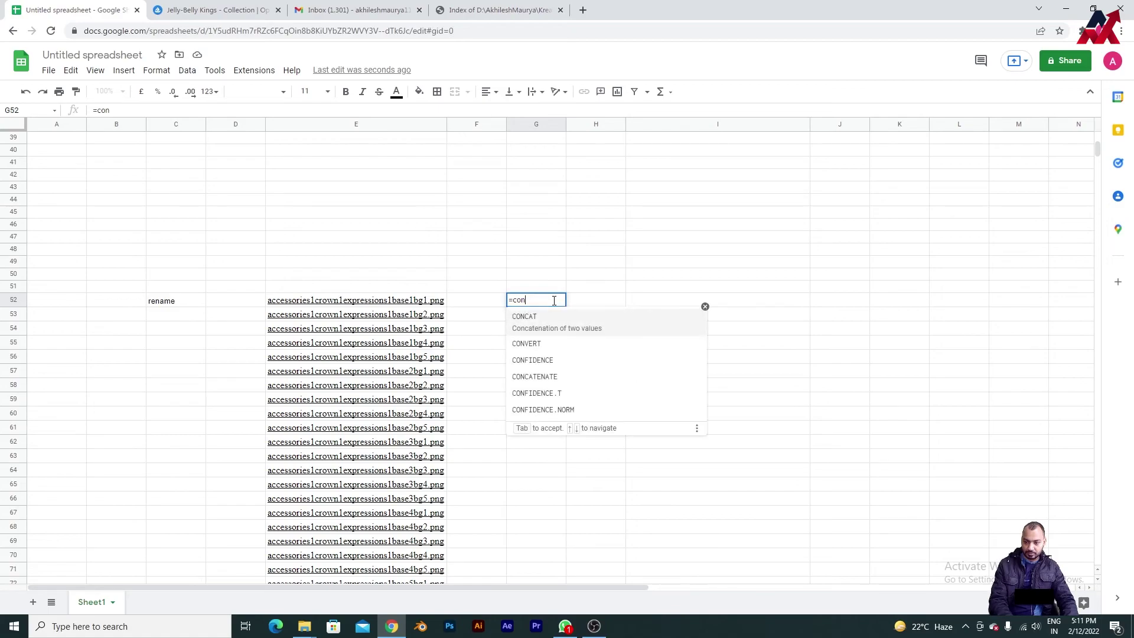
click(559, 368)
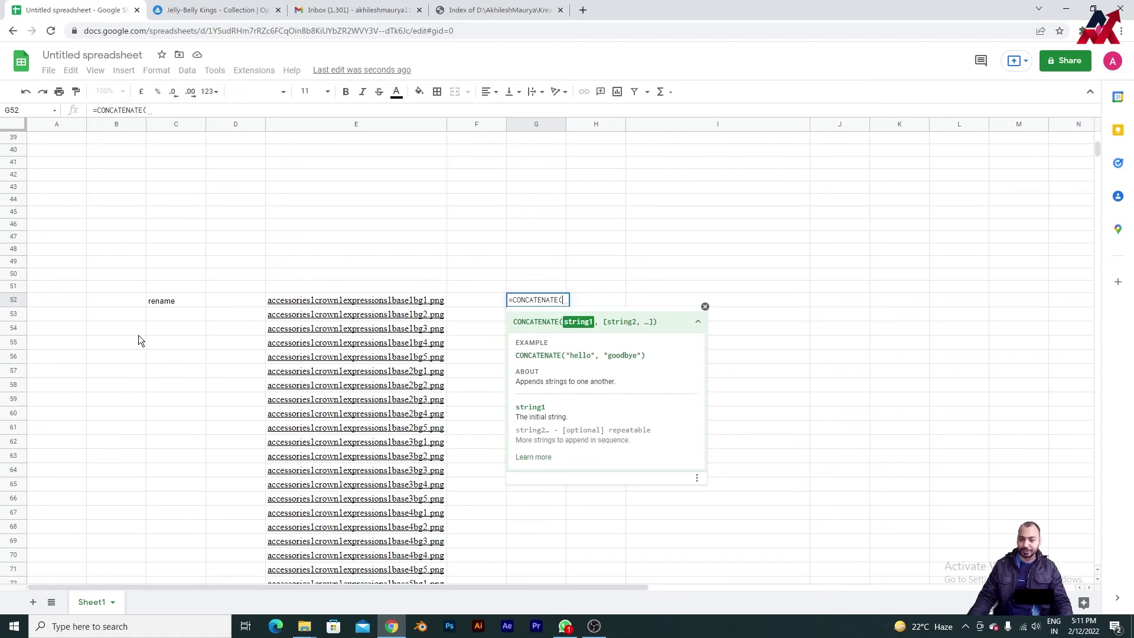
click(189, 301)
text(,)
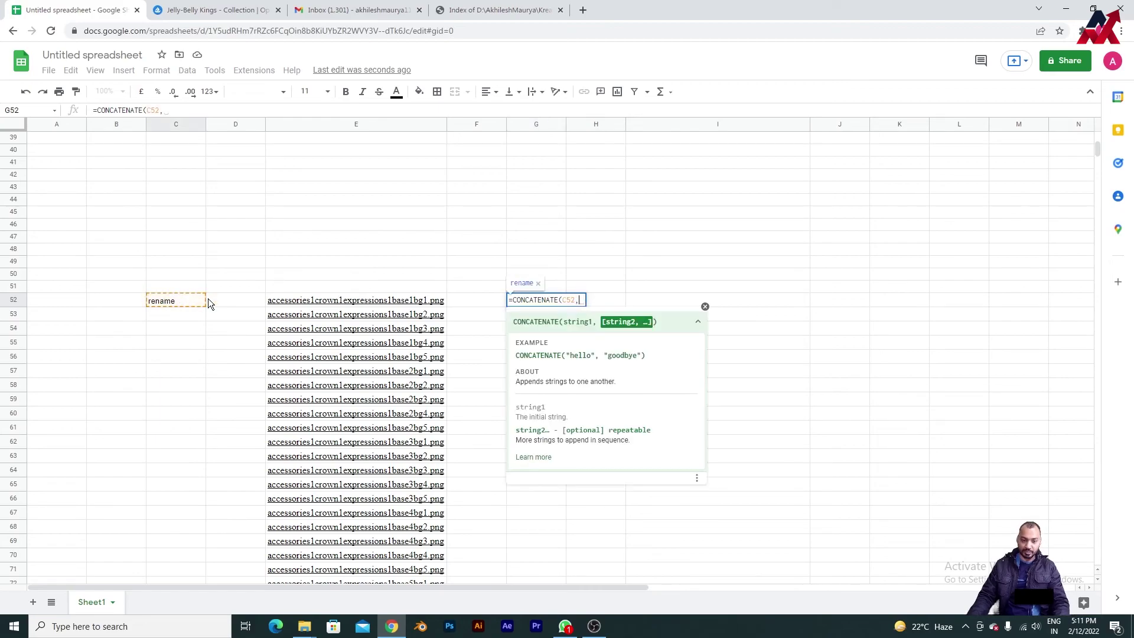
click(238, 299)
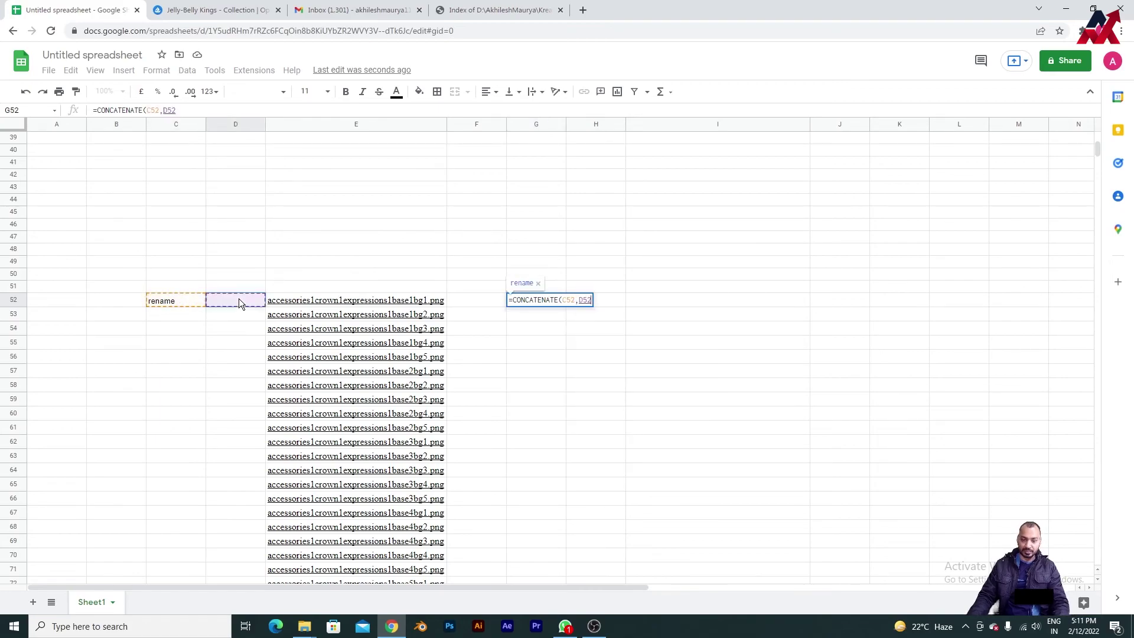
text(,)
click(342, 302)
text(,)
click(469, 300)
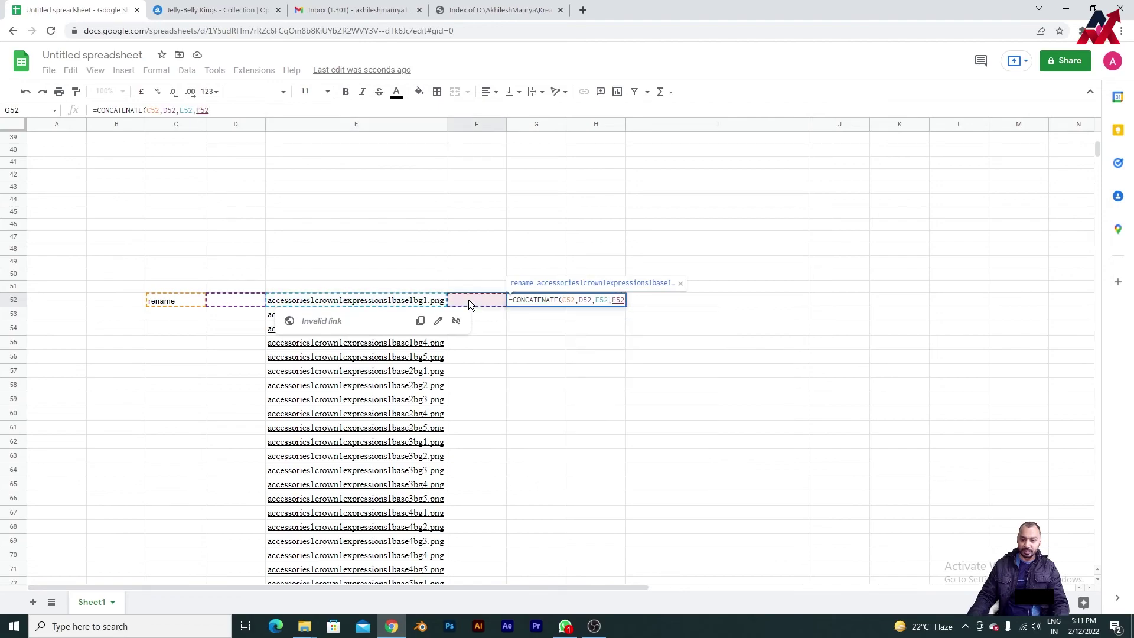
text(,)
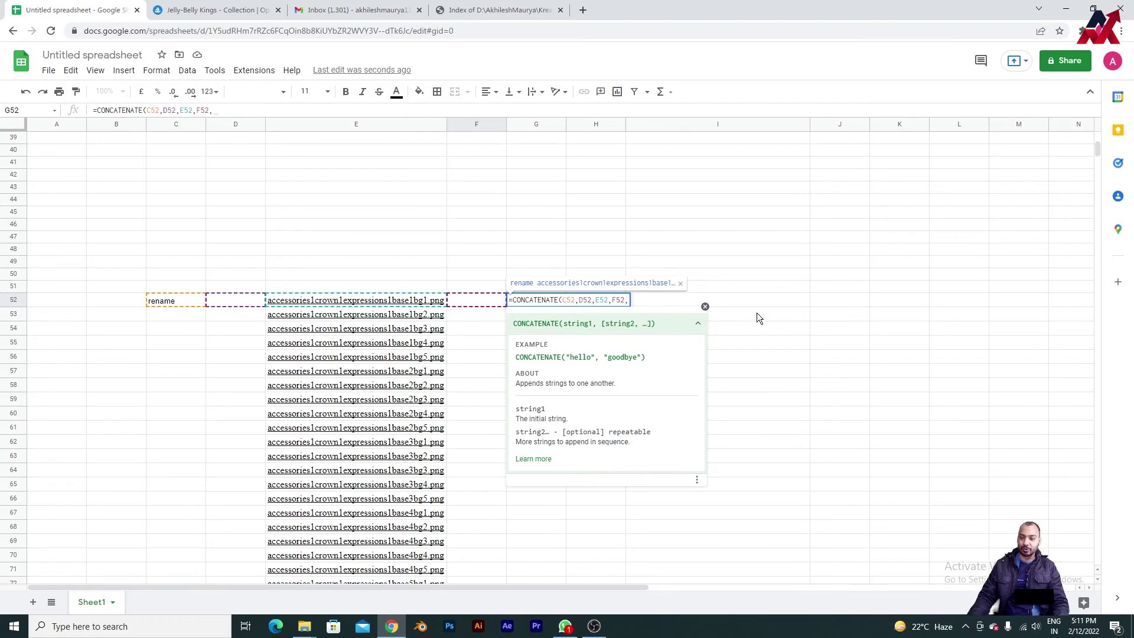
key(Escape)
click(704, 327)
click(543, 301)
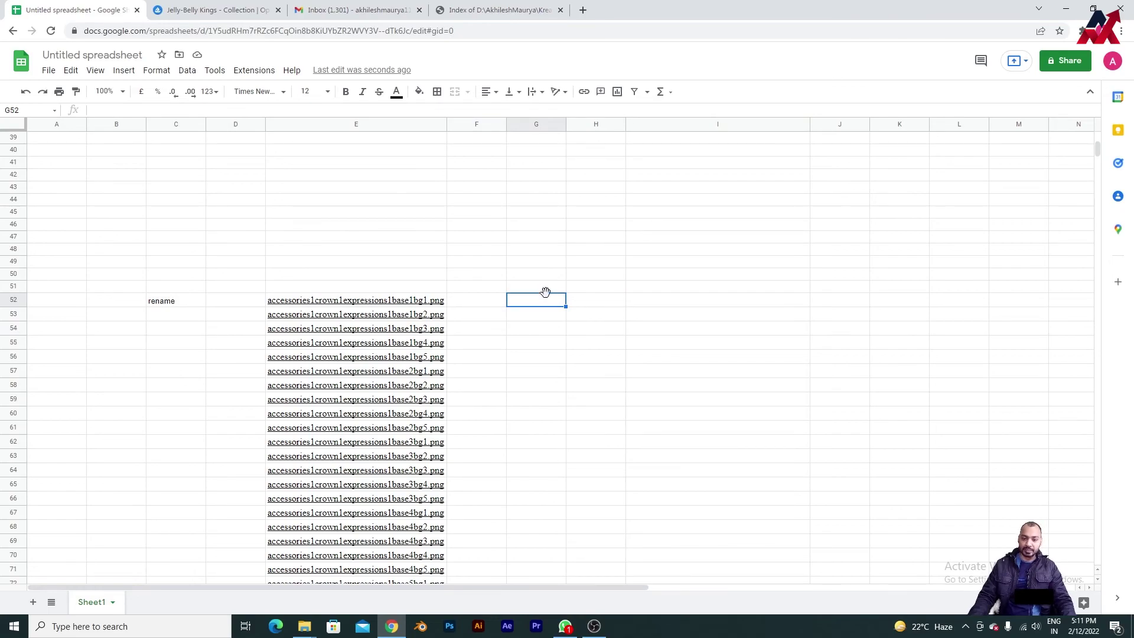
Enter 1 in G52 and .png in H52 beside the first file name
scroll(380, 286, down, 2)
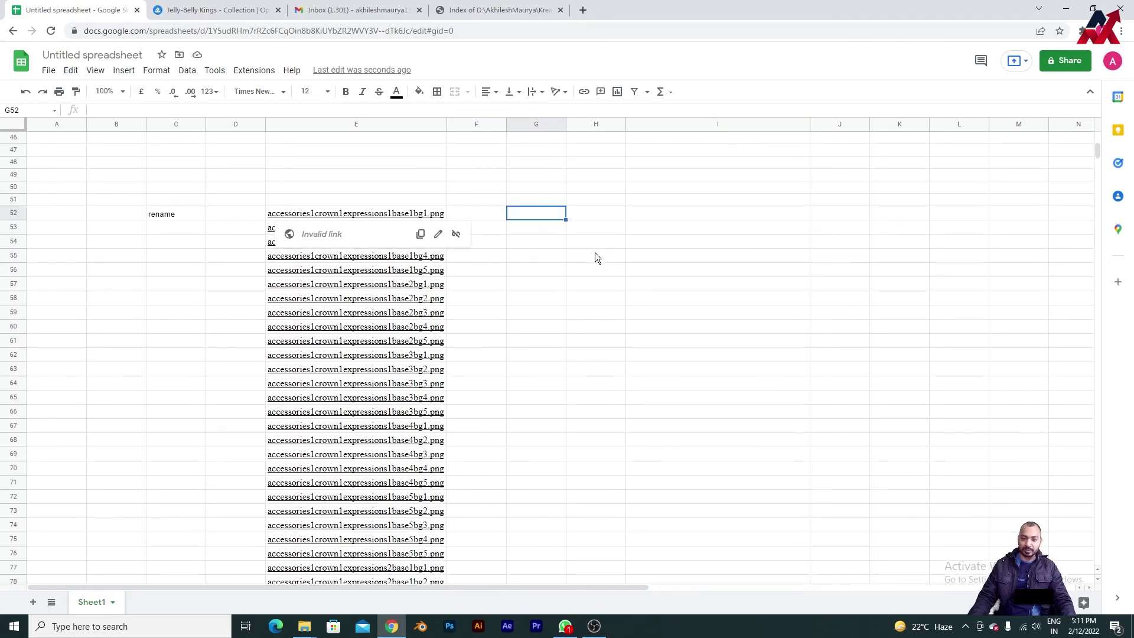
click(650, 227)
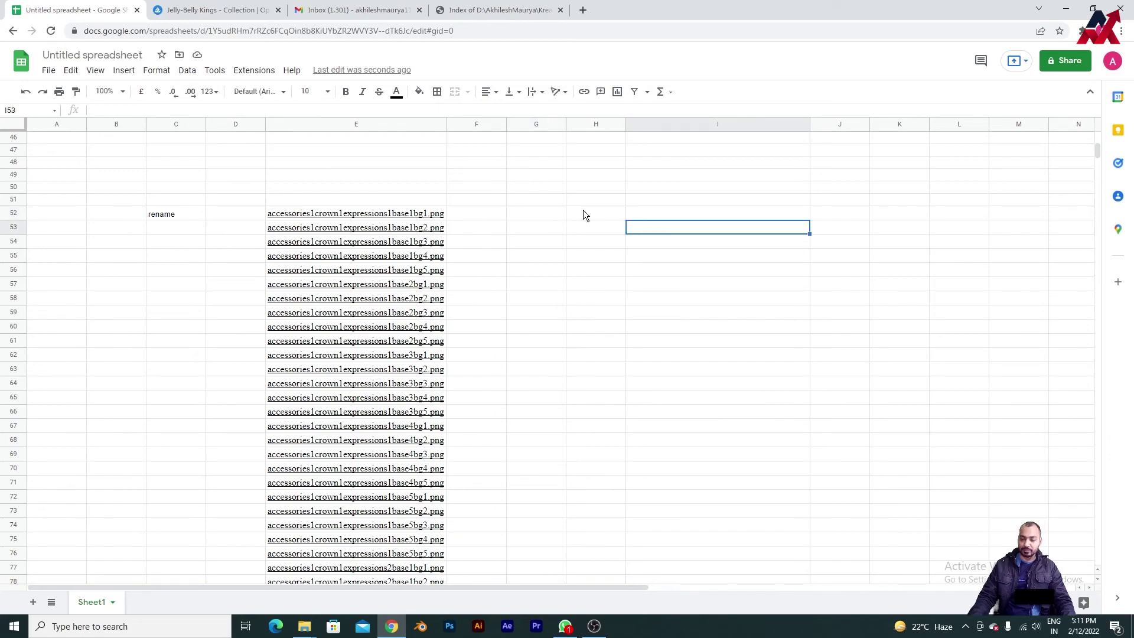
click(539, 217)
scroll(424, 229, up, 1)
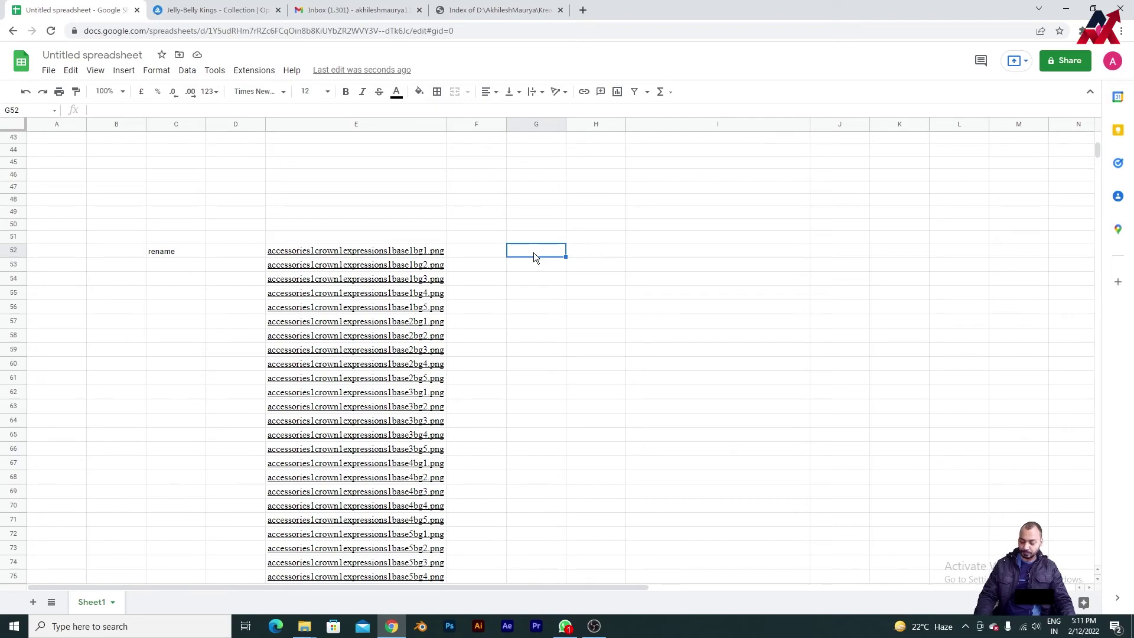
text(1)
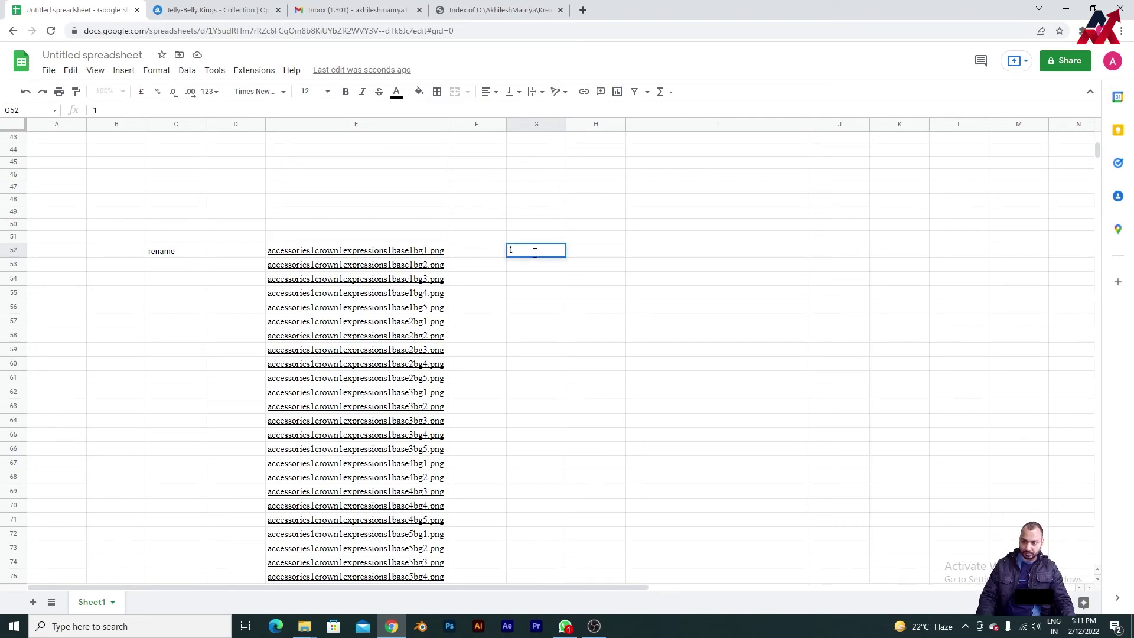
key(Tab)
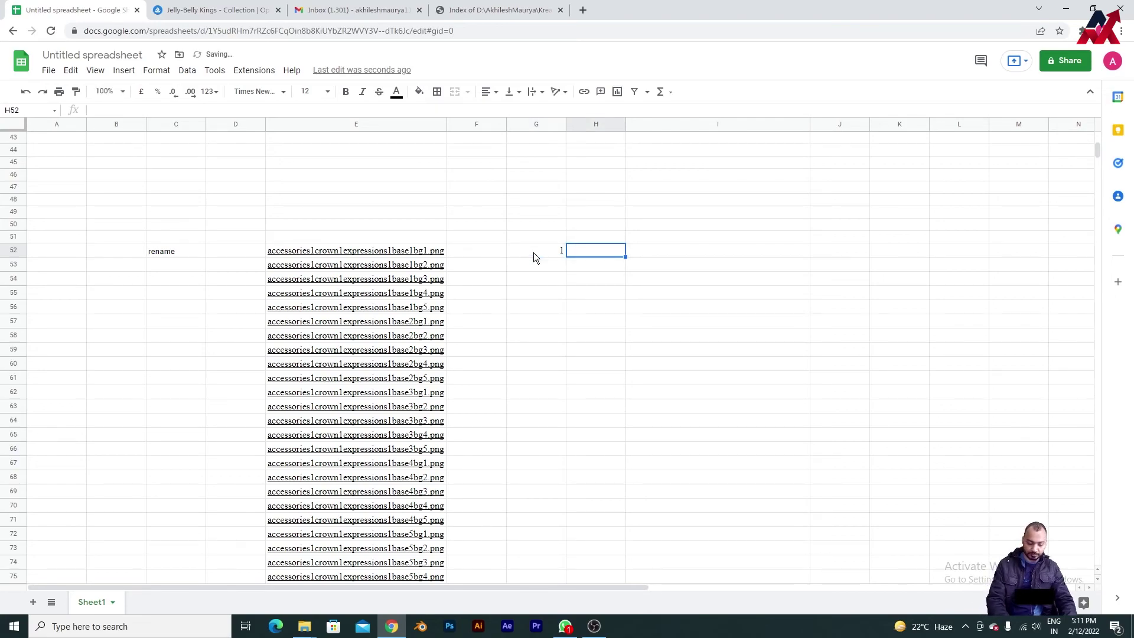
text(.op)
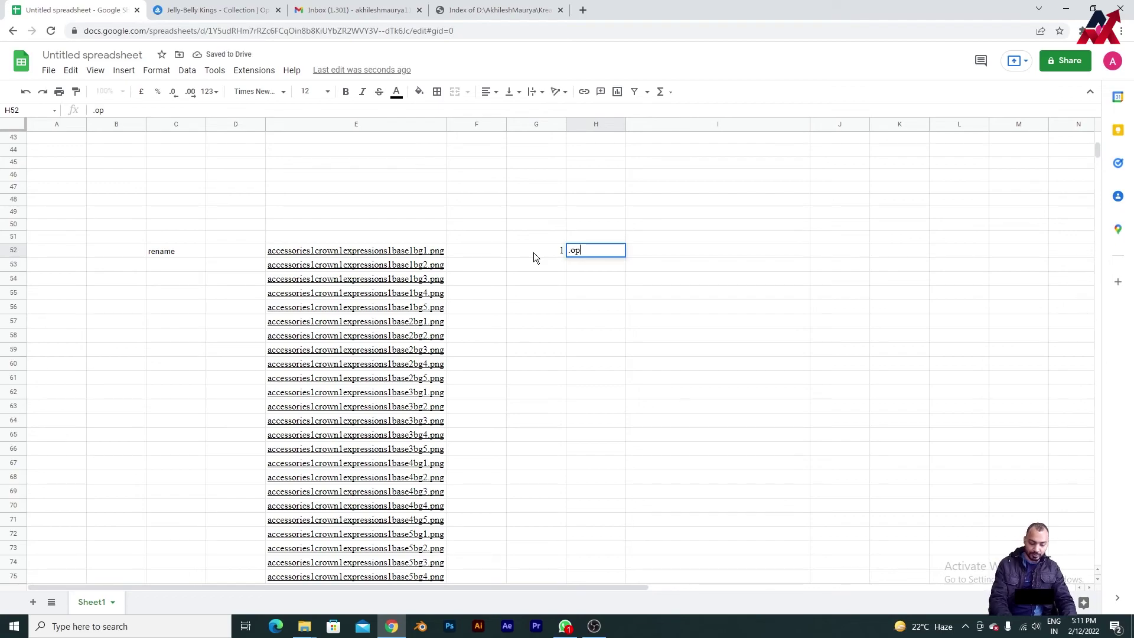
key(BackSpace)
text(p)
key(BackSpace)
key(BackSpace)
key(BackSpace)
text(.png)
key(Tab)
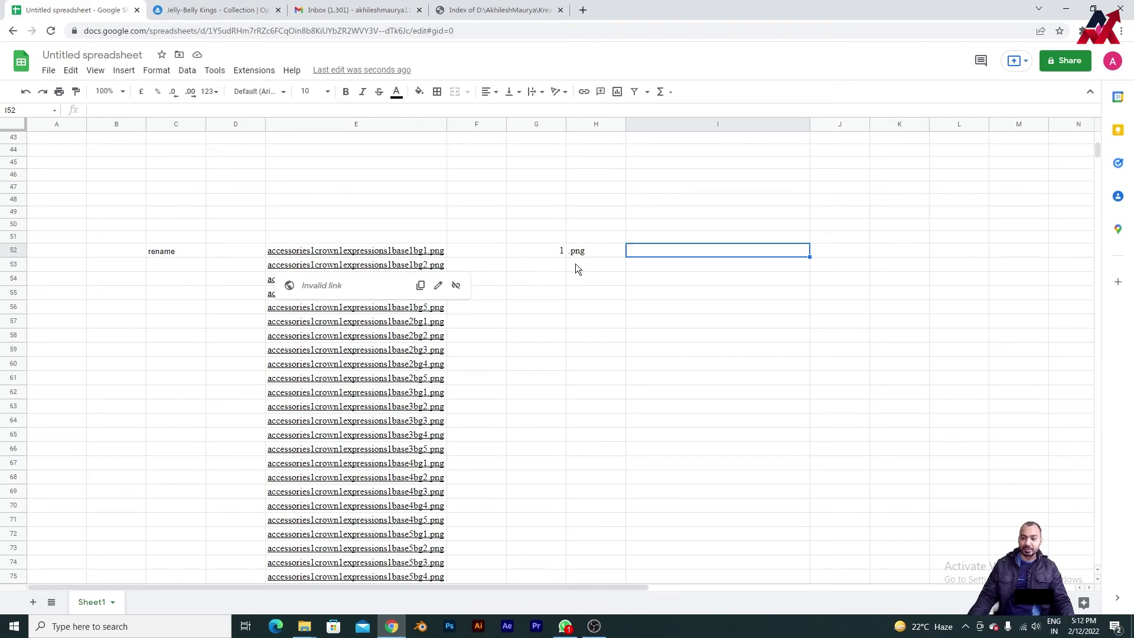
Start a CONCATENATE formula in I52 using C52 and D52 as the first arguments
text(=)
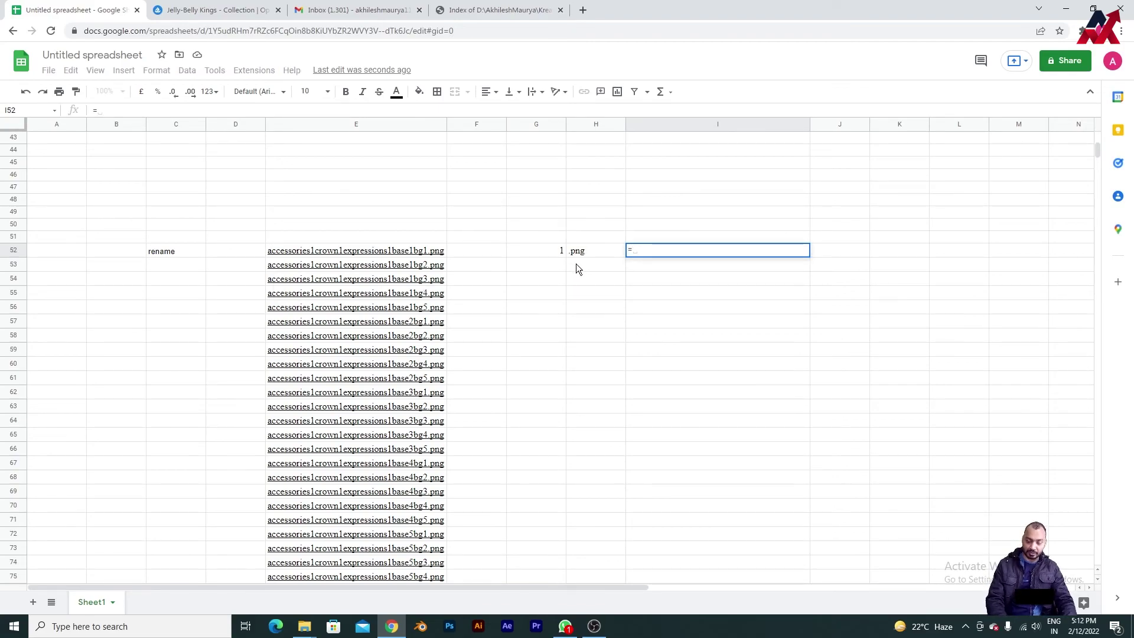
text(con)
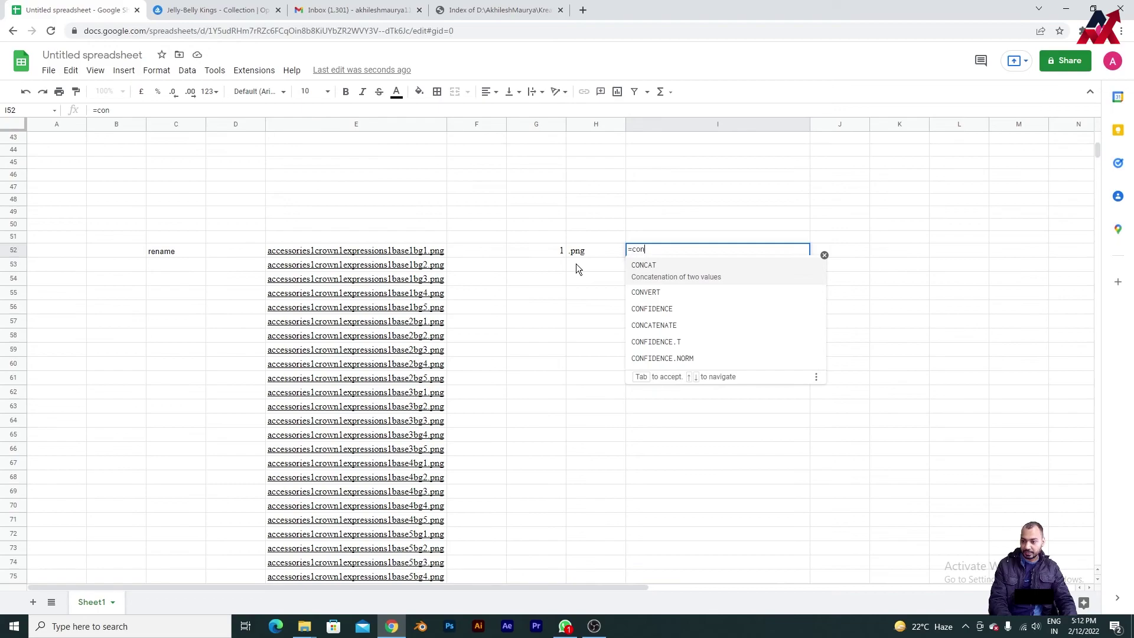
key(BackSpace)
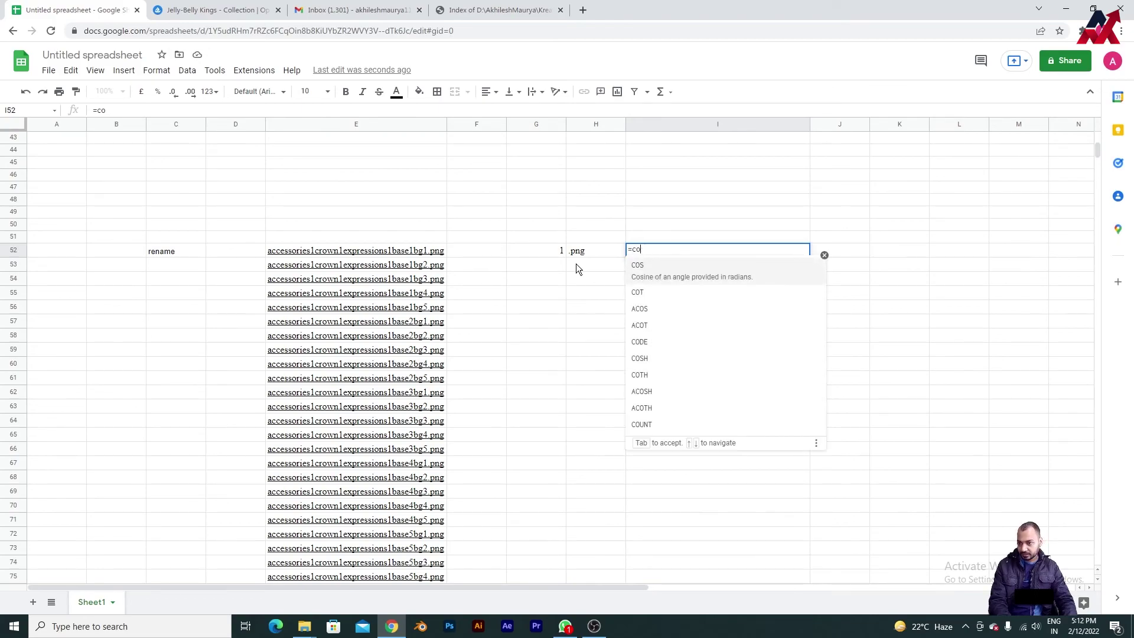
text(n)
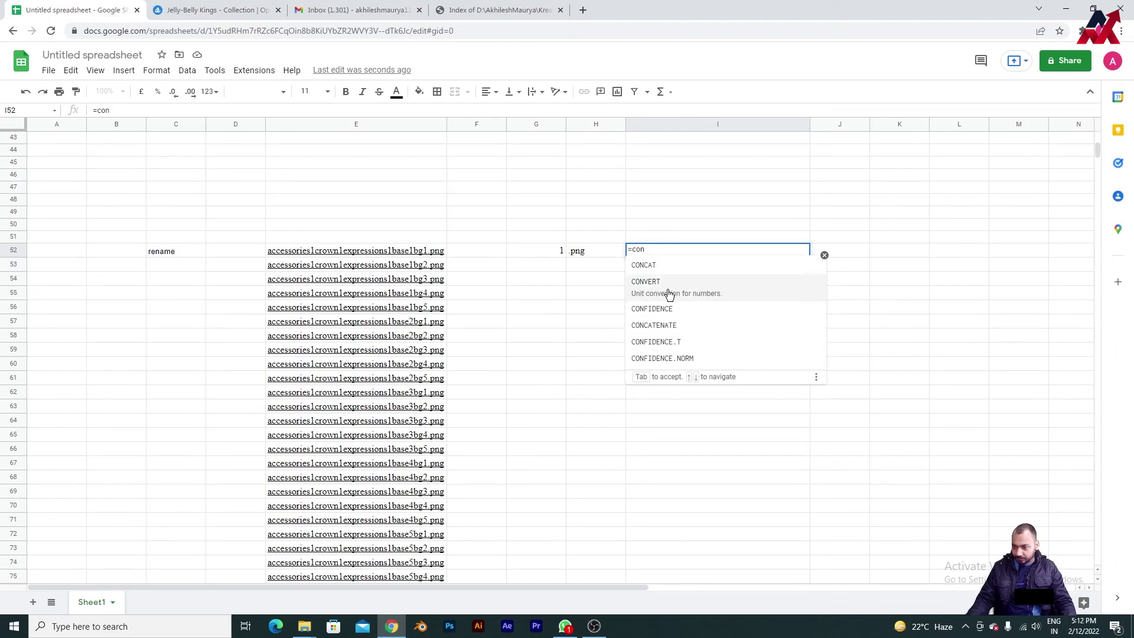
text(c)
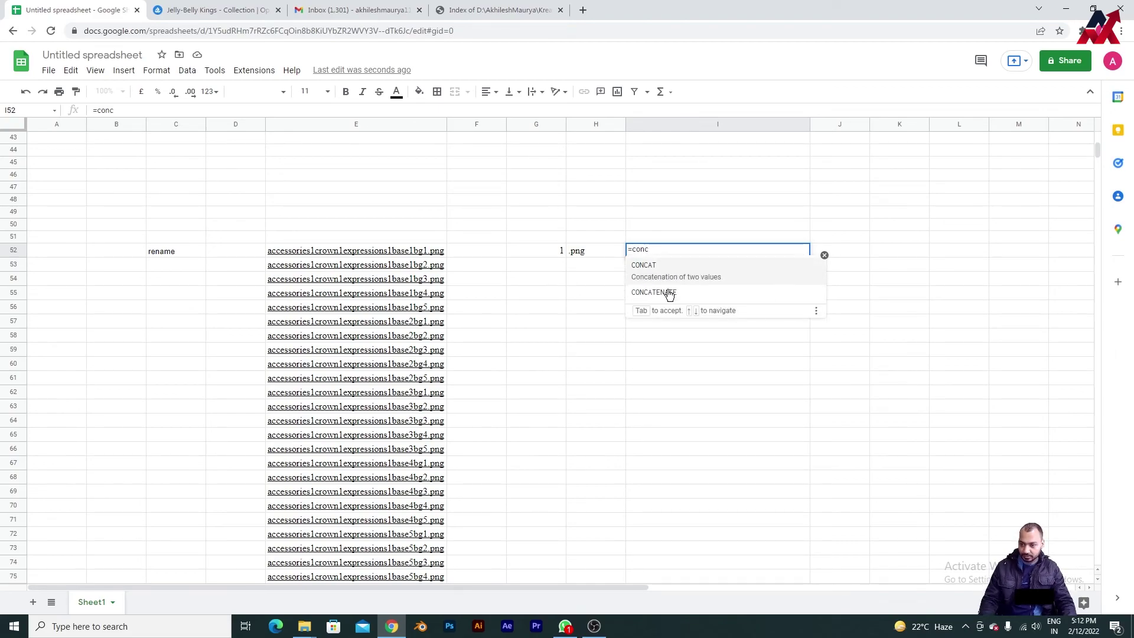
click(672, 289)
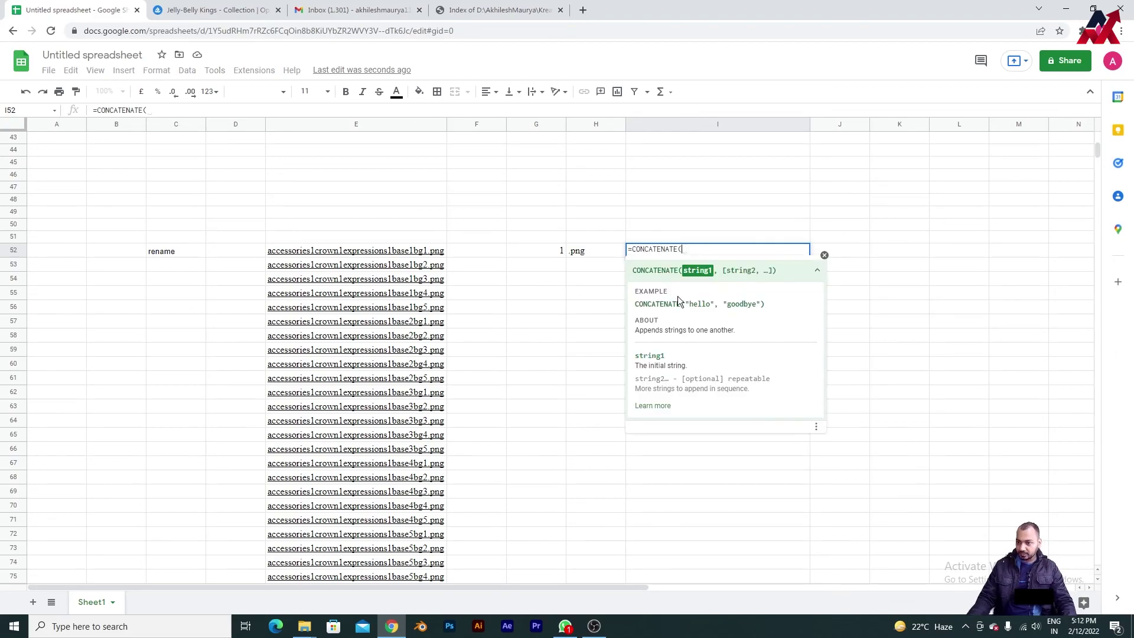
click(182, 252)
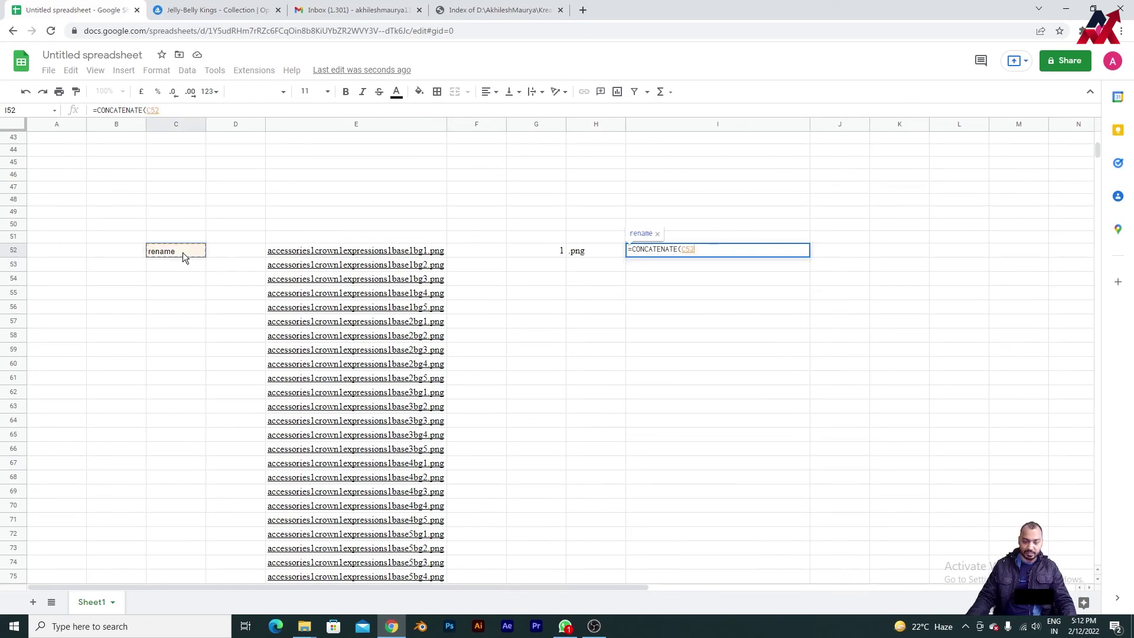
text(,)
click(254, 251)
text(,)
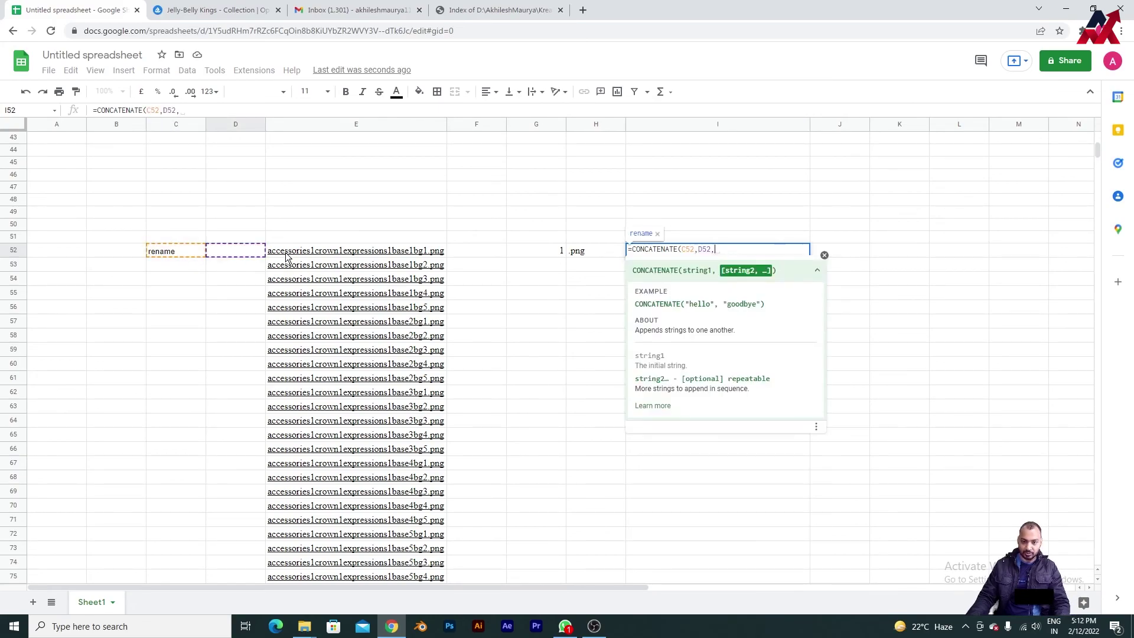
Add E52, F52, G52 and H52 to the formula, confirm it, and auto-fit column I
click(285, 253)
text(,)
click(471, 253)
text(,)
click(537, 249)
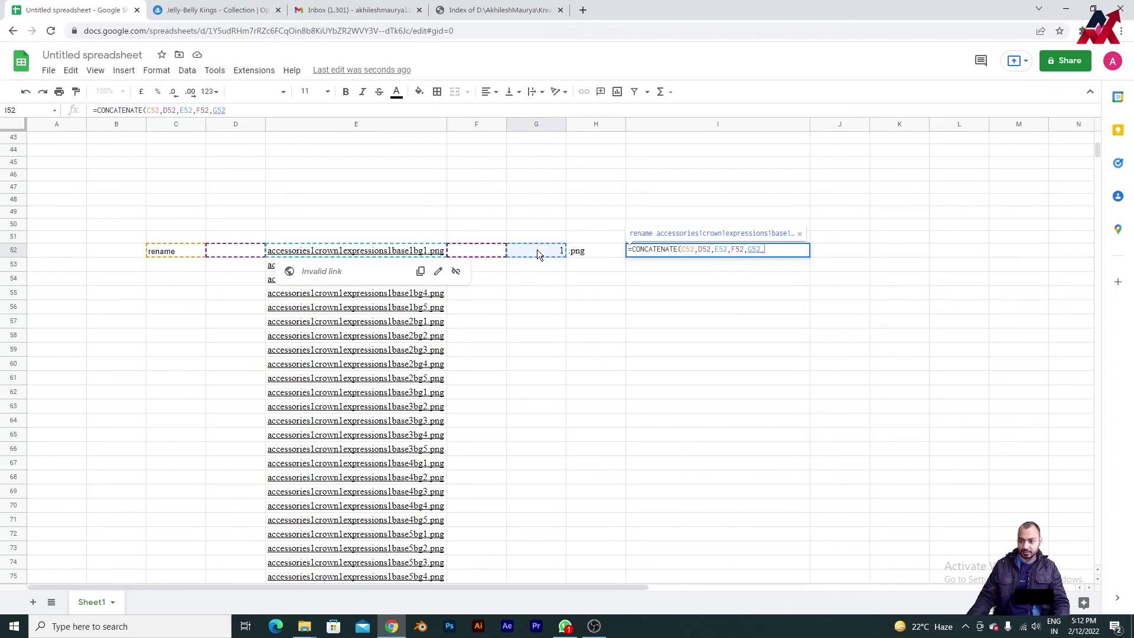
text(,)
click(586, 250)
text(,)
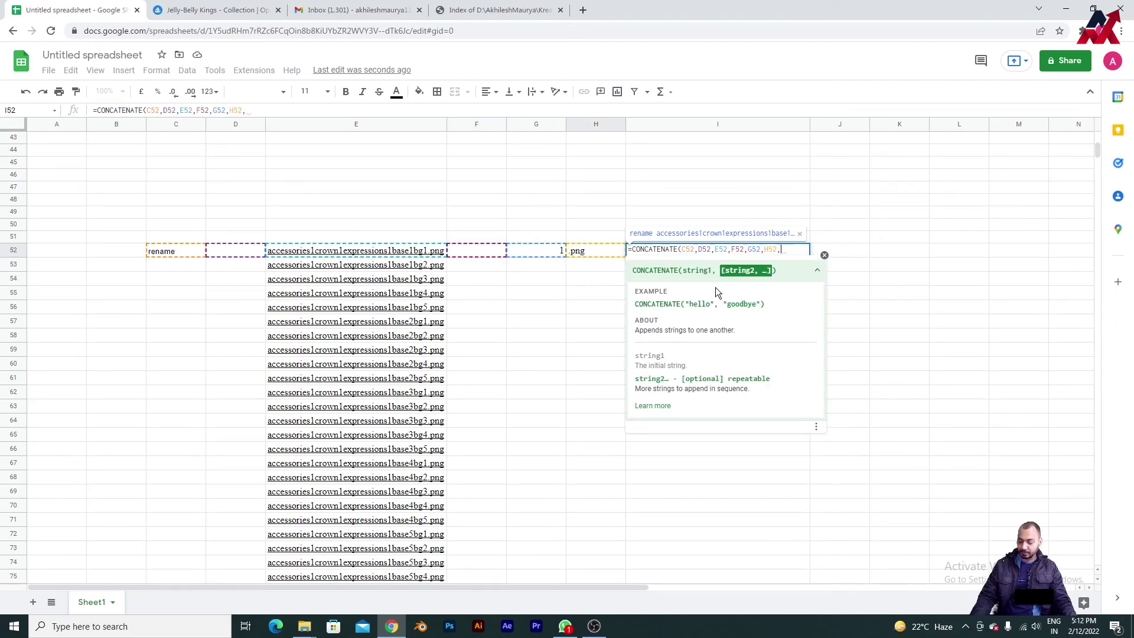
key(Return)
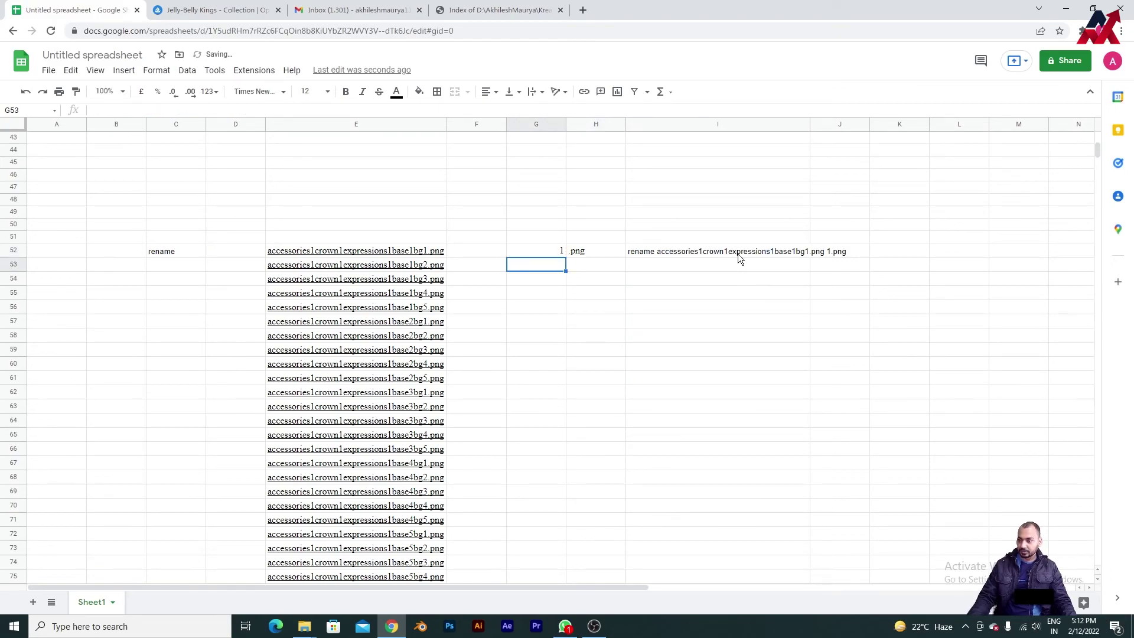
click(738, 253)
double_click(808, 122)
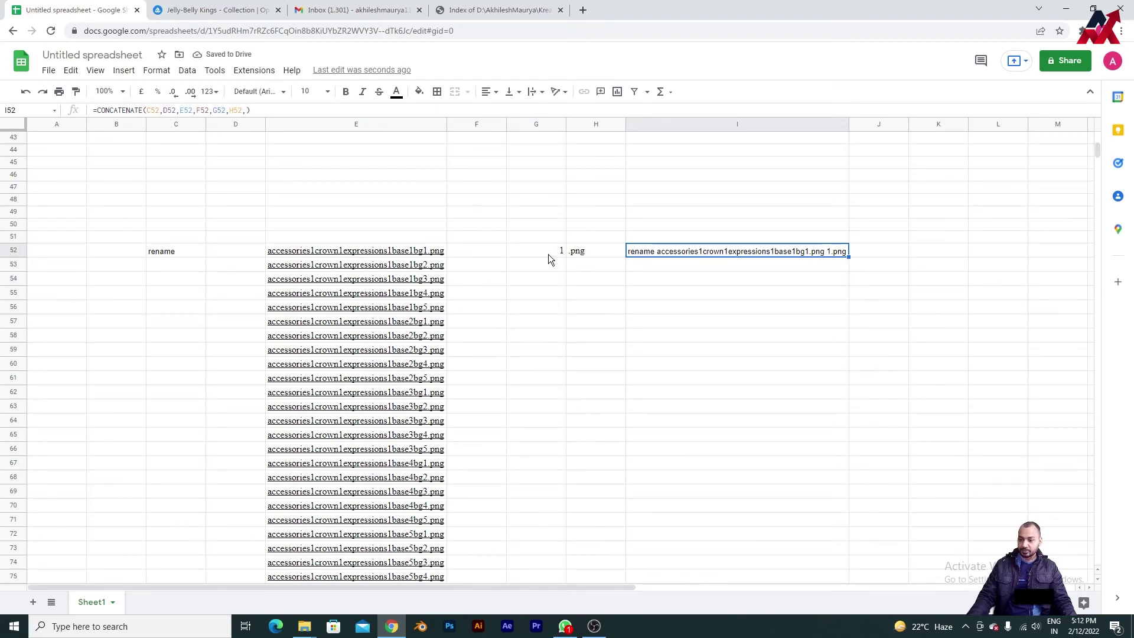
Set row 53 to 2 and .png, then fill G:H down to row 1551 numbering 1 to 1500
drag(548, 254, 601, 253)
key(ctrl+c)
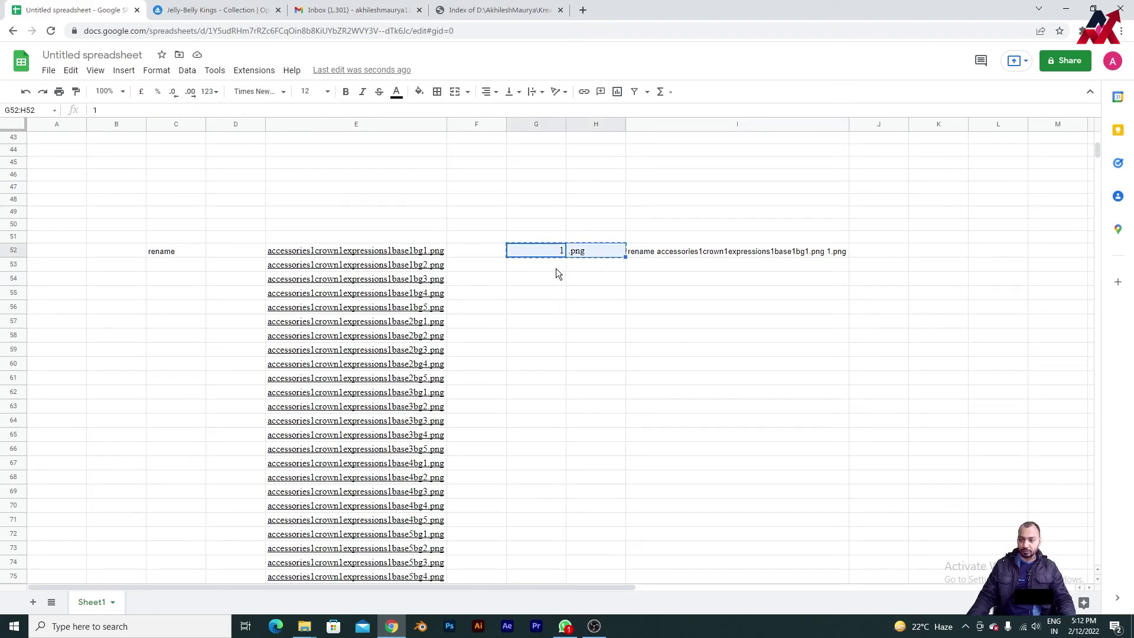
click(553, 265)
key(ctrl+v)
click(590, 295)
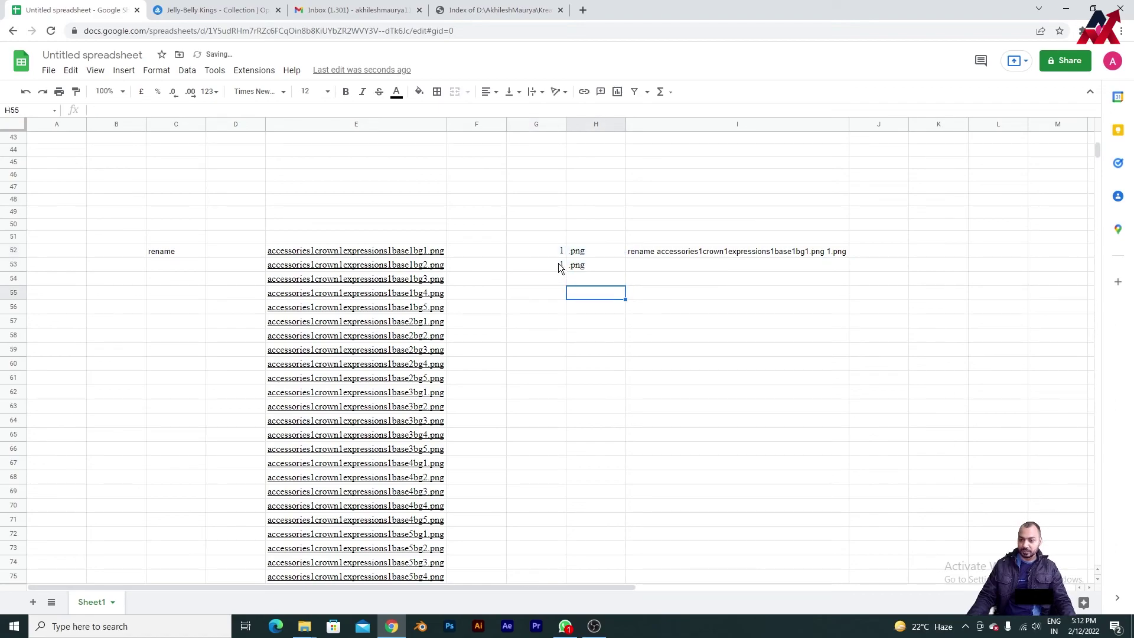
click(558, 265)
text(2)
key(Return)
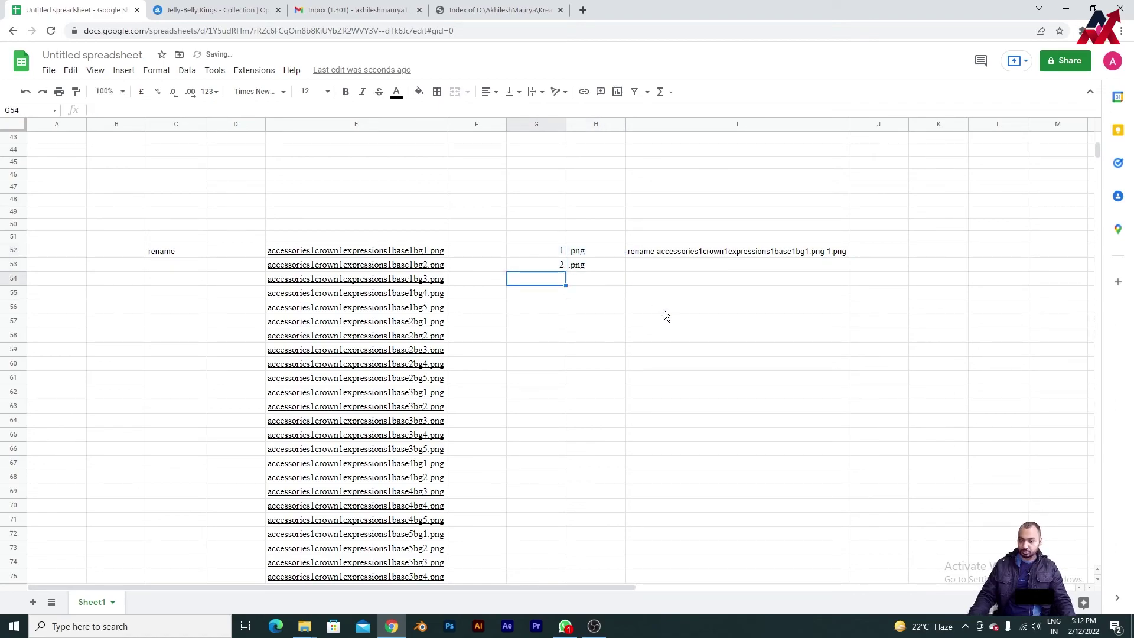
drag(490, 251, 651, 621)
drag(643, 543, 641, 548)
click(707, 505)
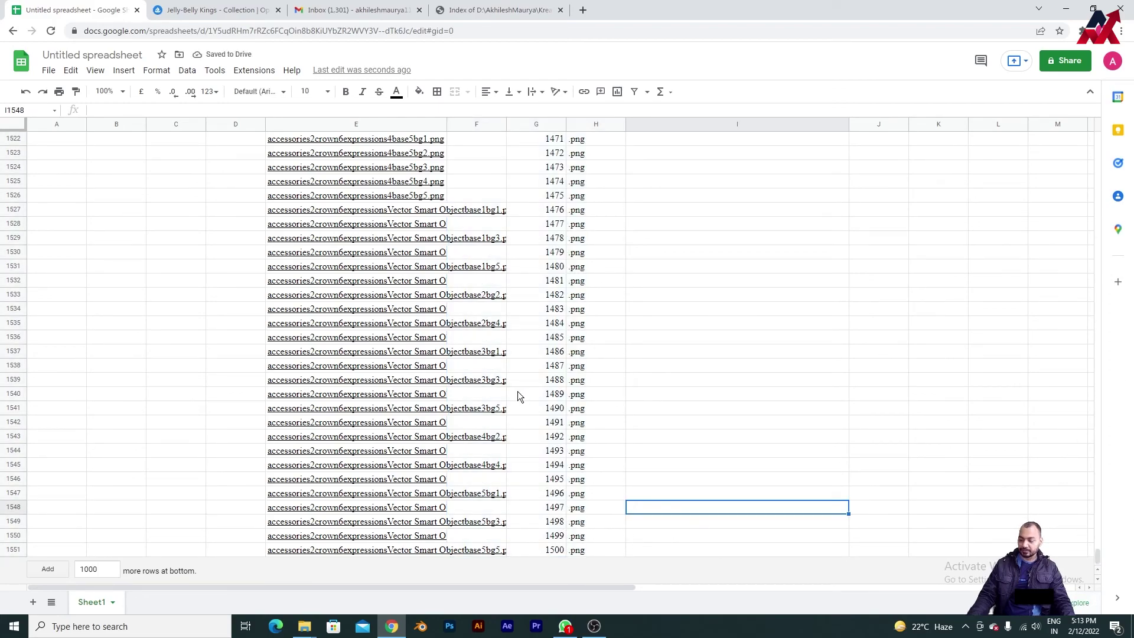
Copy rename from C52:D52 into every row from 53 down to 1551
click(590, 550)
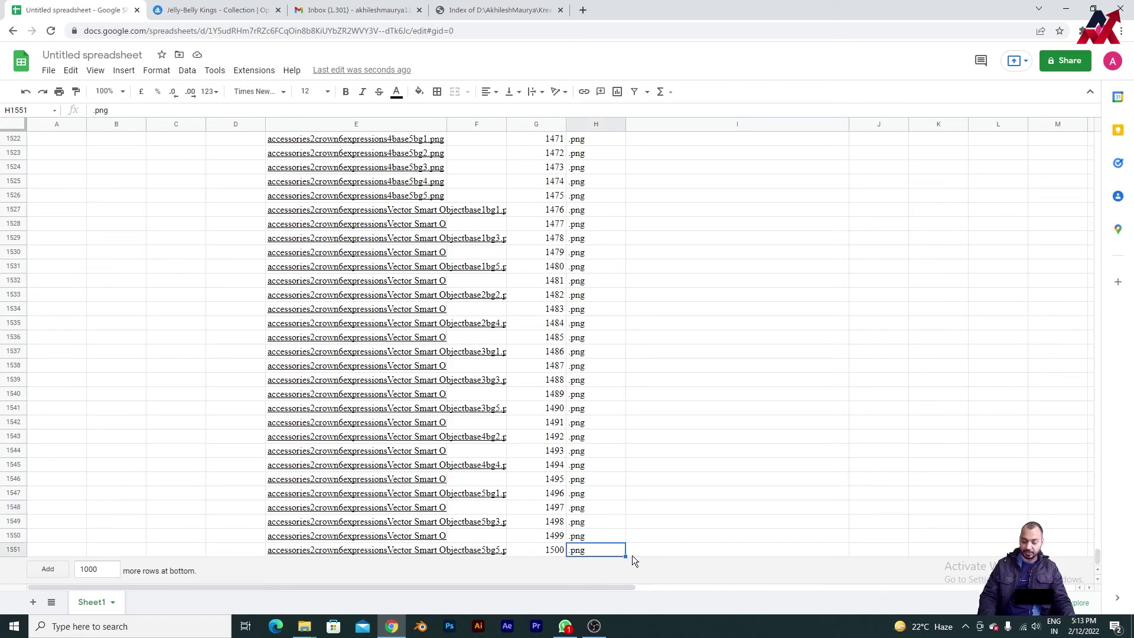
key(ctrl+Up)
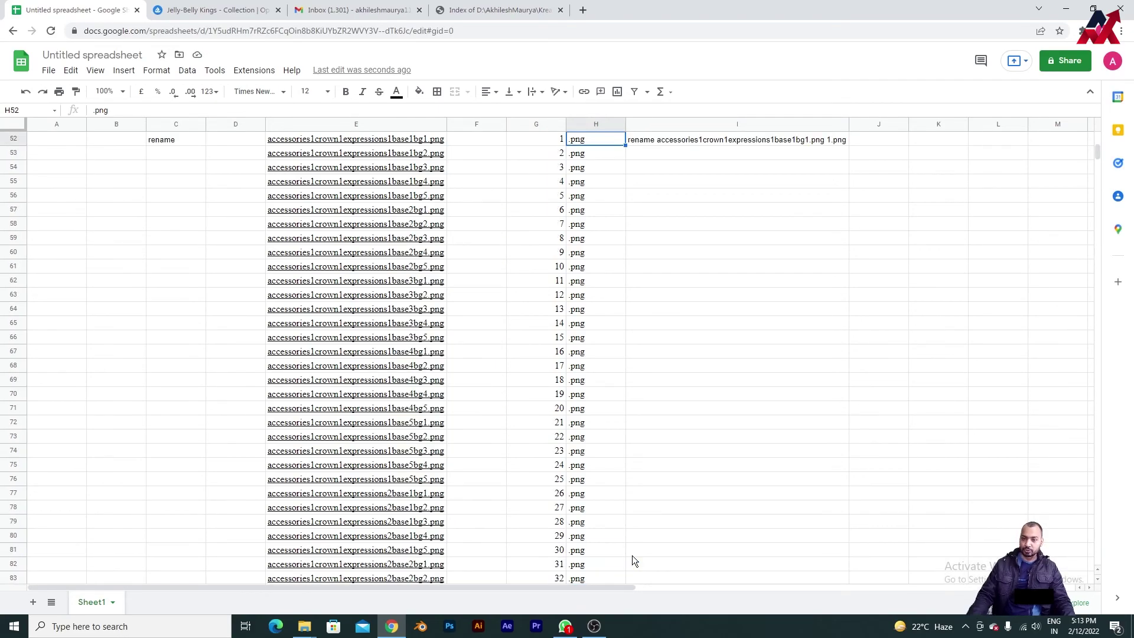
drag(162, 140, 221, 140)
scroll(230, 165, up, 1)
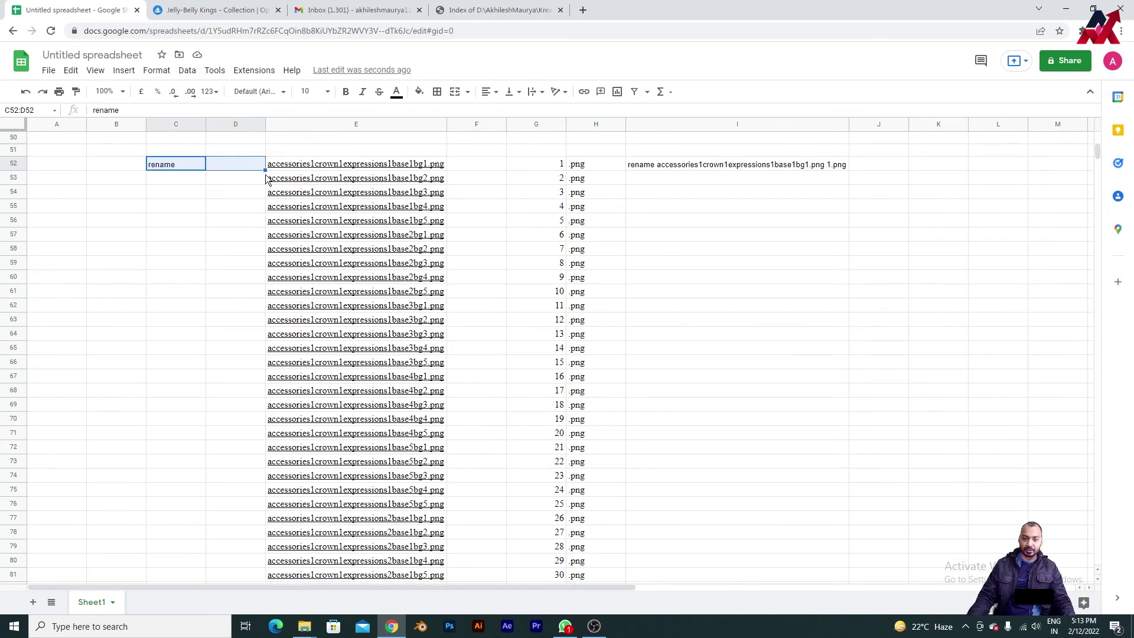
key(ctrl+c)
drag(177, 176, 228, 176)
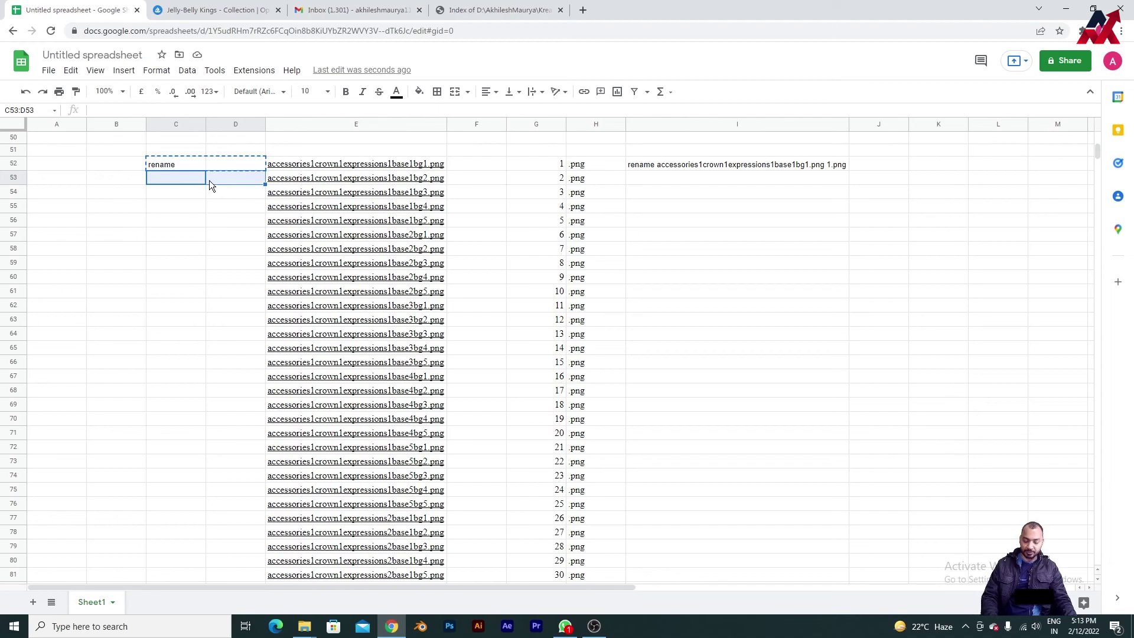
key(ctrl+shift+Down)
key(ctrl+v)
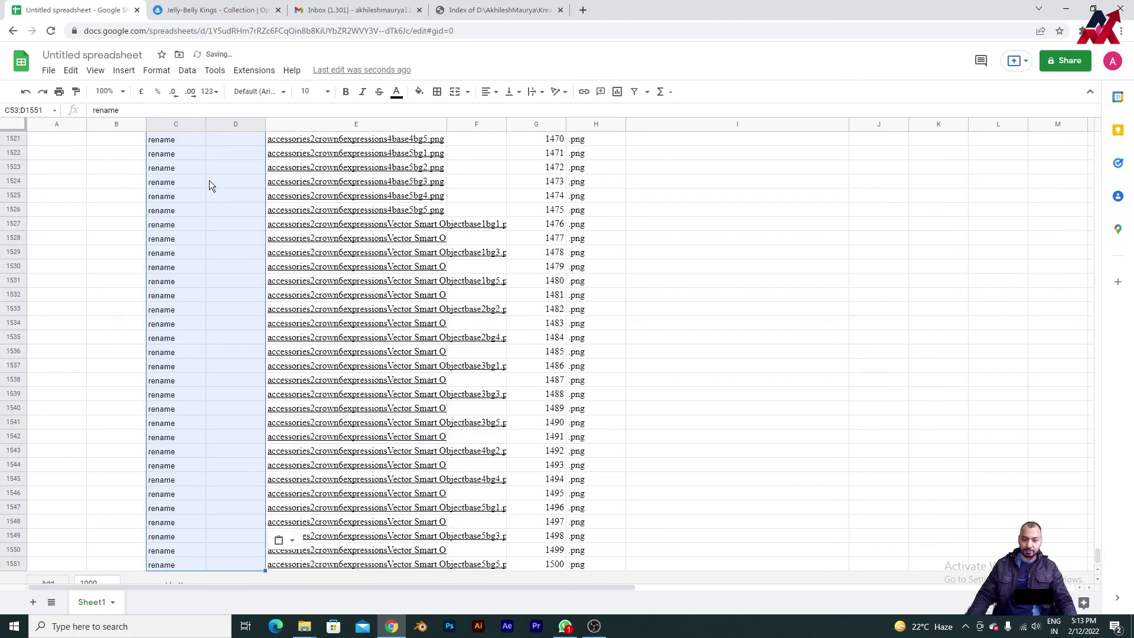
scroll(635, 272, up, 15)
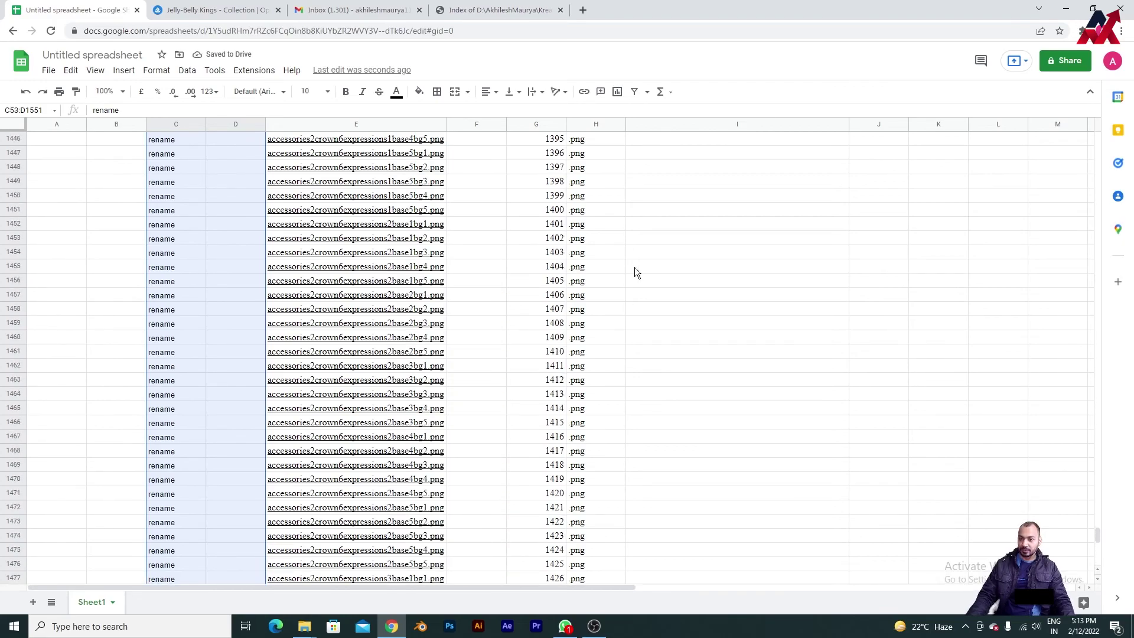
click(545, 394)
key(ctrl+Up)
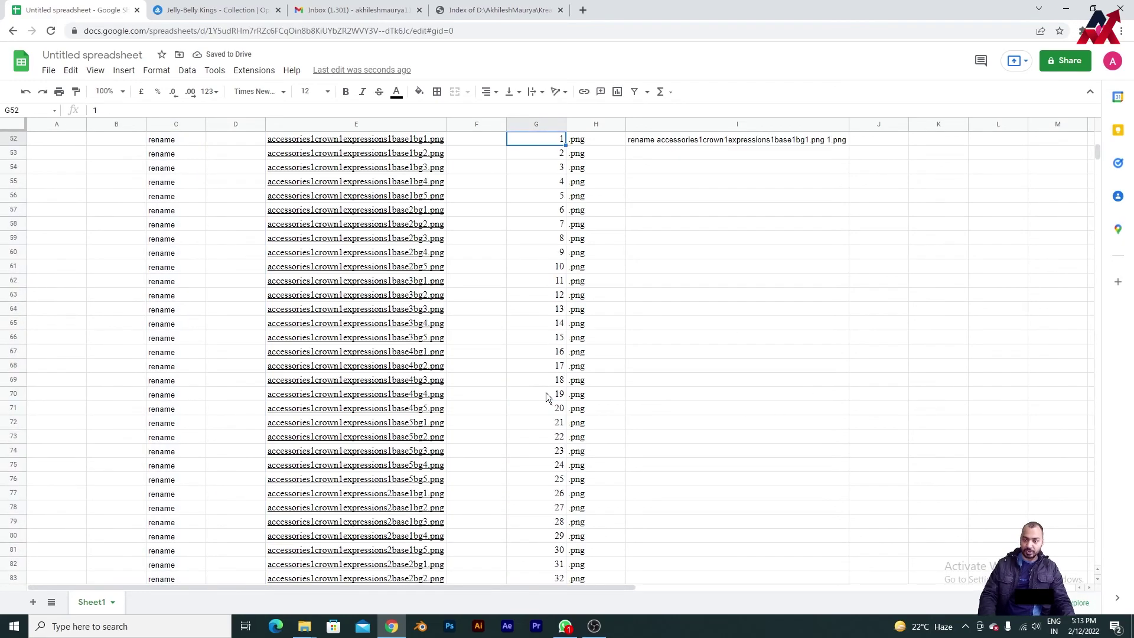
scroll(607, 376, up, 2)
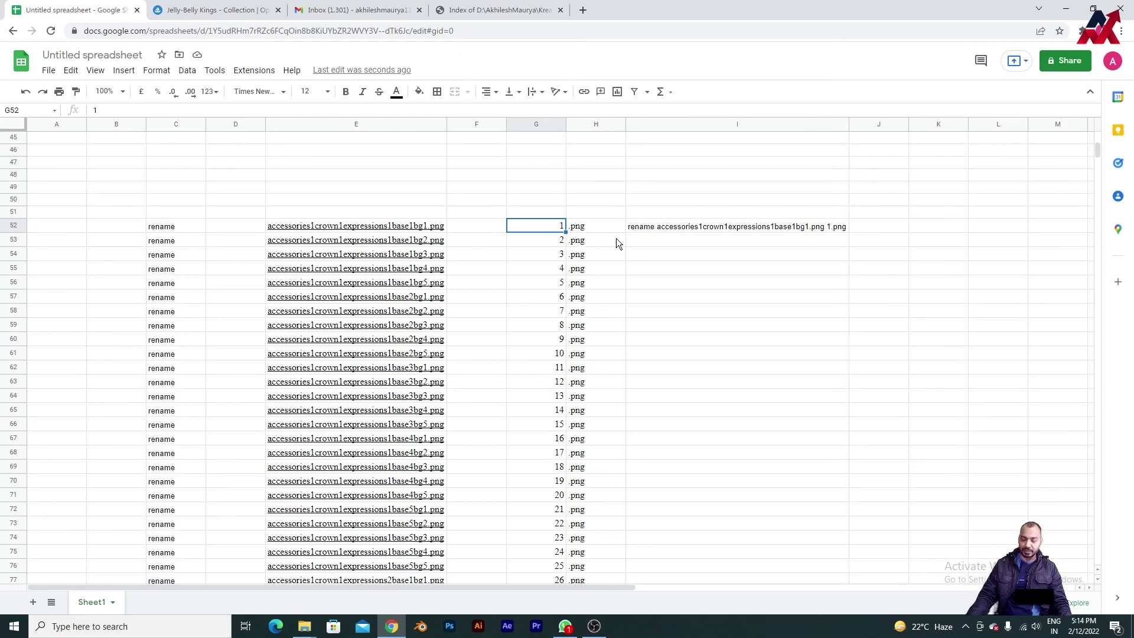
Copy the I52 CONCATENATE formula down to I1551, producing commands through 1500.png
click(693, 228)
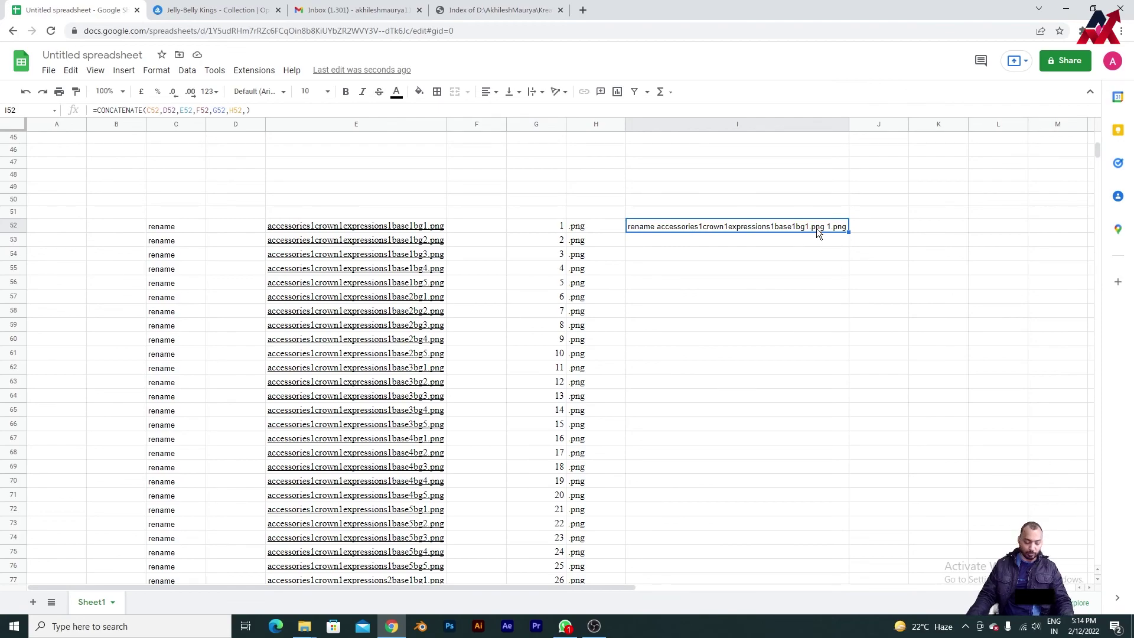
key(ctrl+c)
click(792, 240)
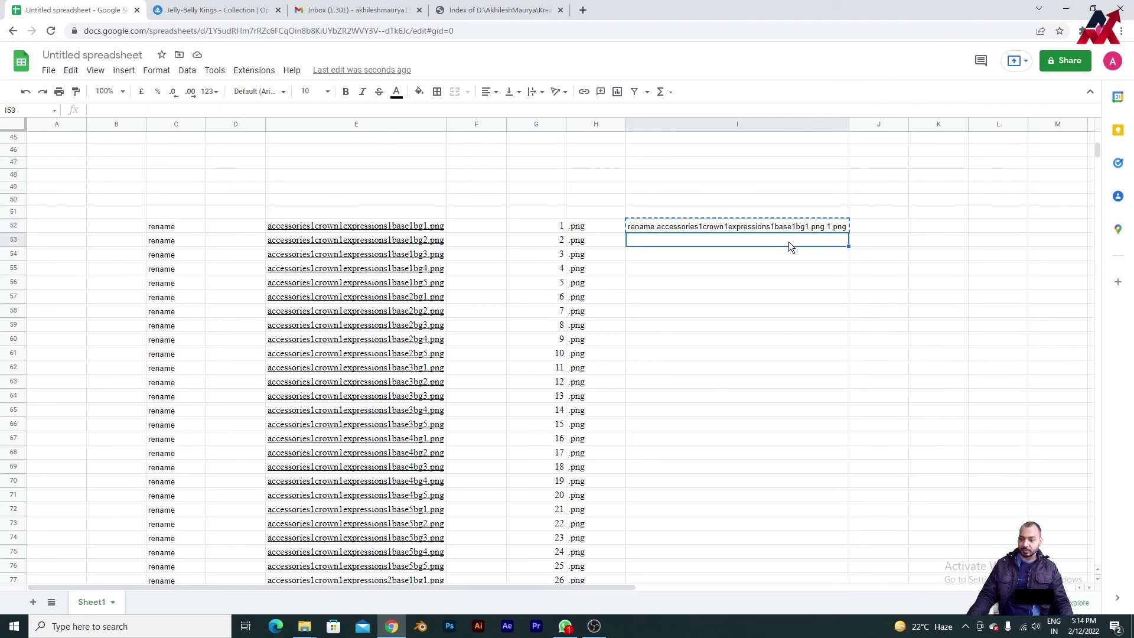
key(ctrl+shift+Down)
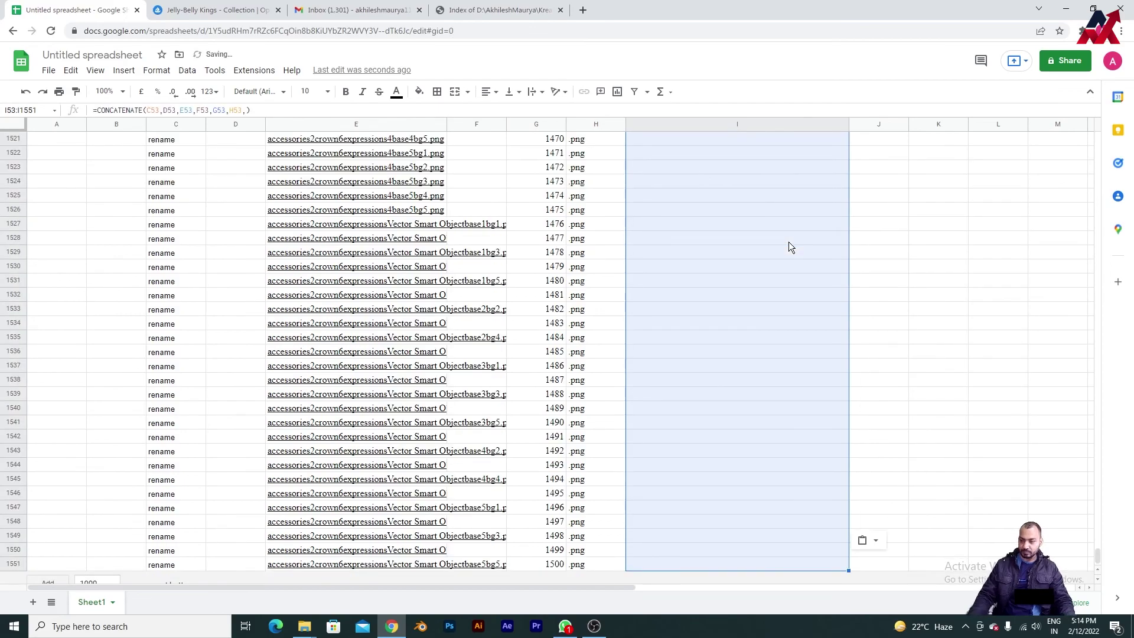
key(ctrl+v)
click(1006, 299)
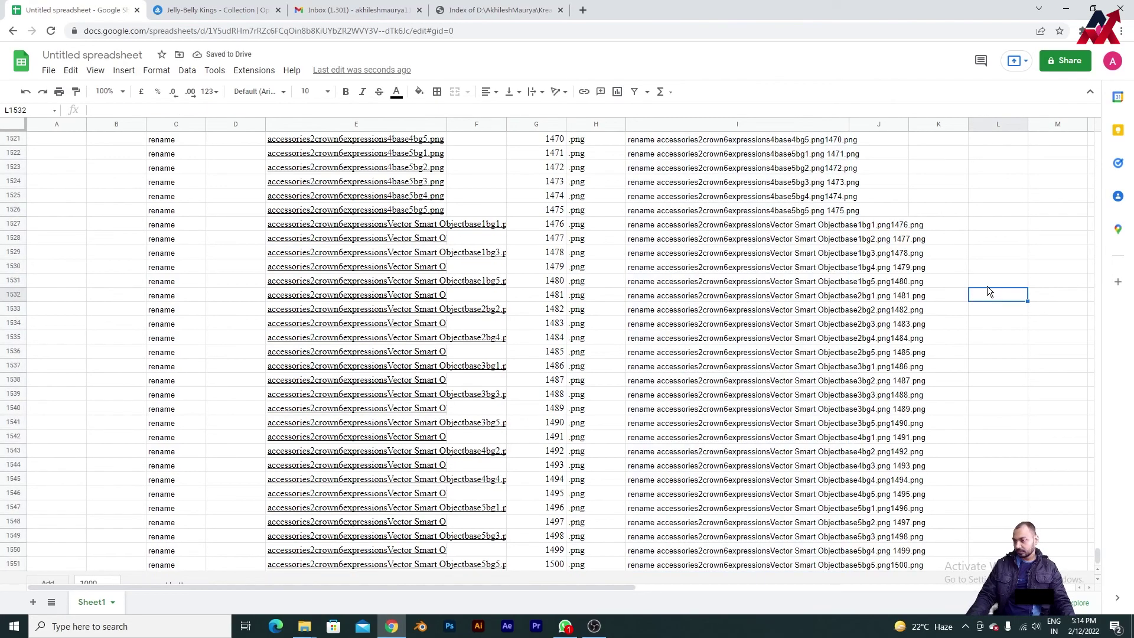
scroll(921, 556, down, 2)
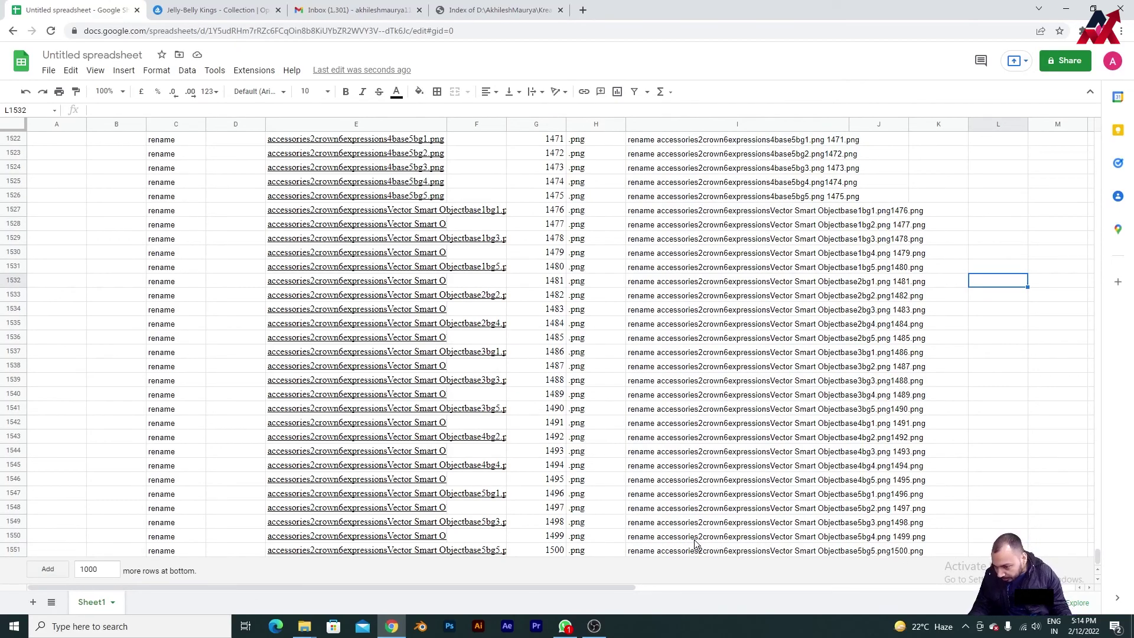
scroll(641, 437, up, 3)
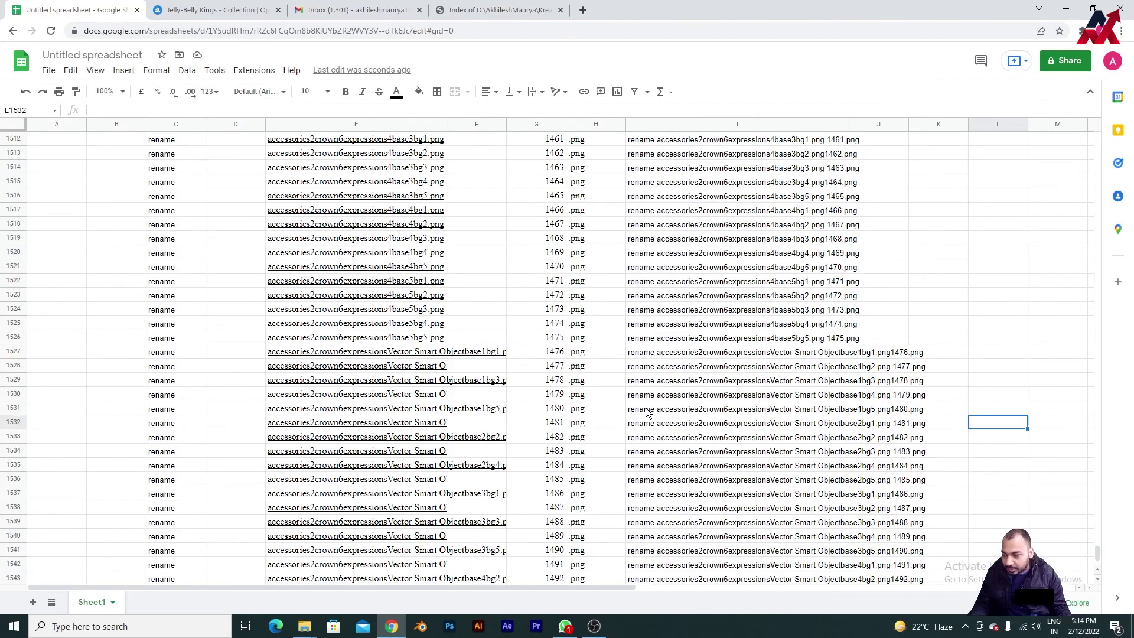
scroll(647, 413, down, 3)
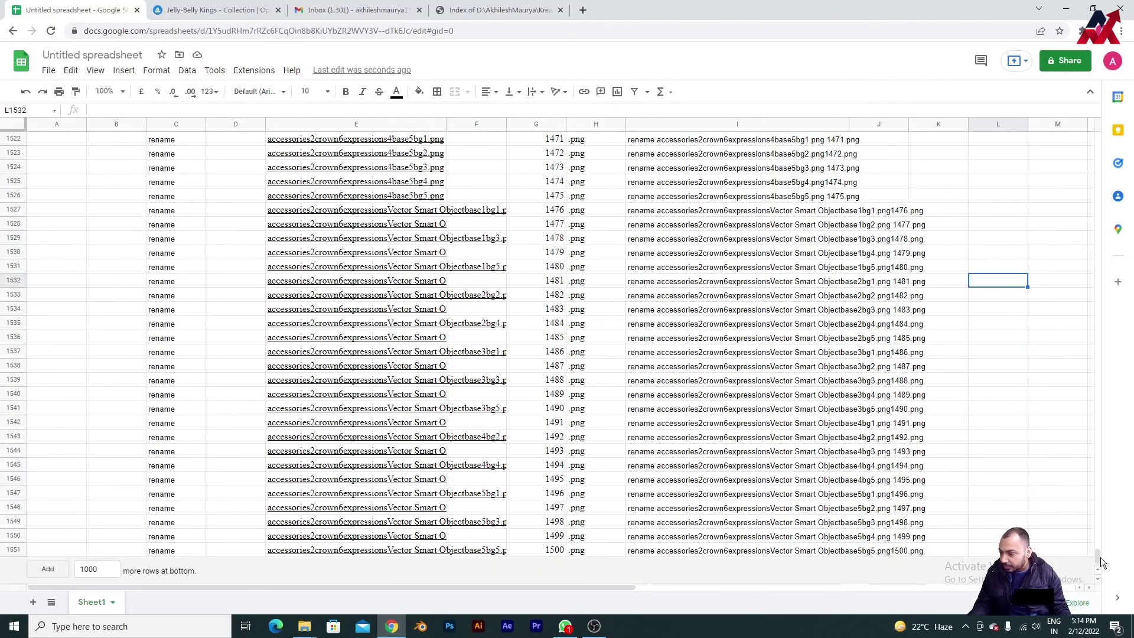
drag(1100, 558, 1101, 149)
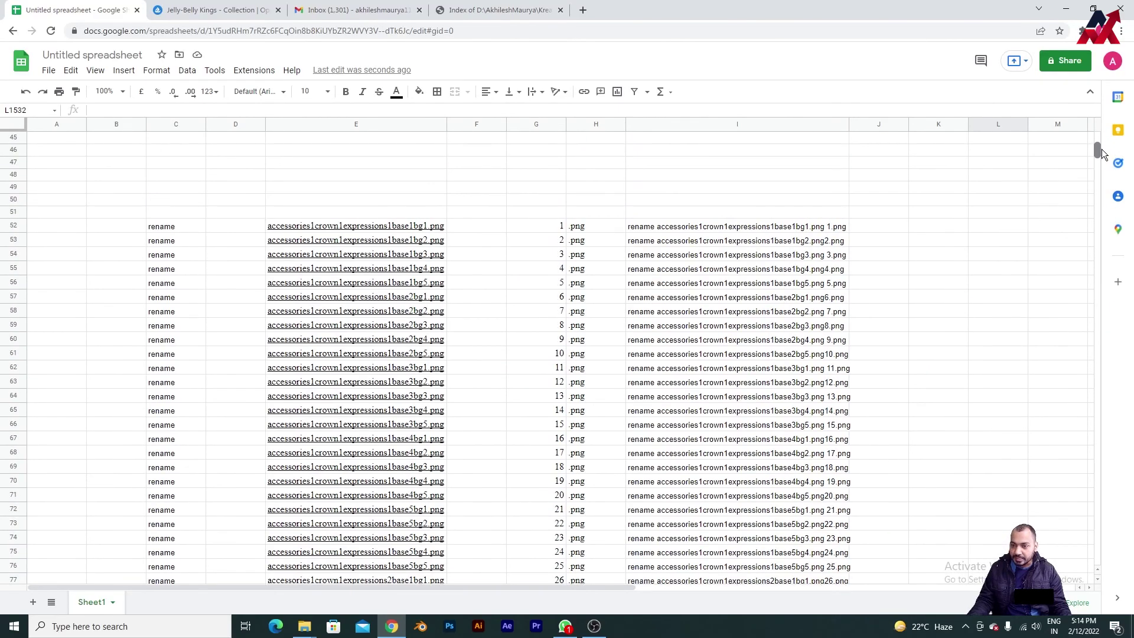
Fill the space separator from F52 down through F61 in column F
click(481, 225)
key(ctrl+c)
click(490, 242)
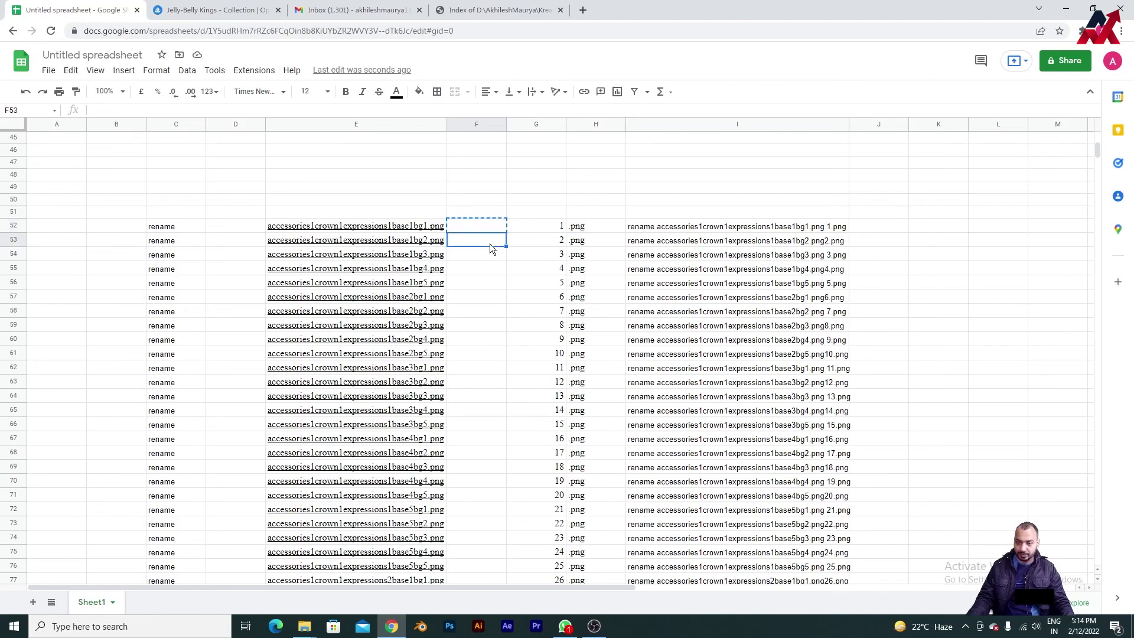
key(shift+Down)
key(shift+Down)
key(shift+Down)
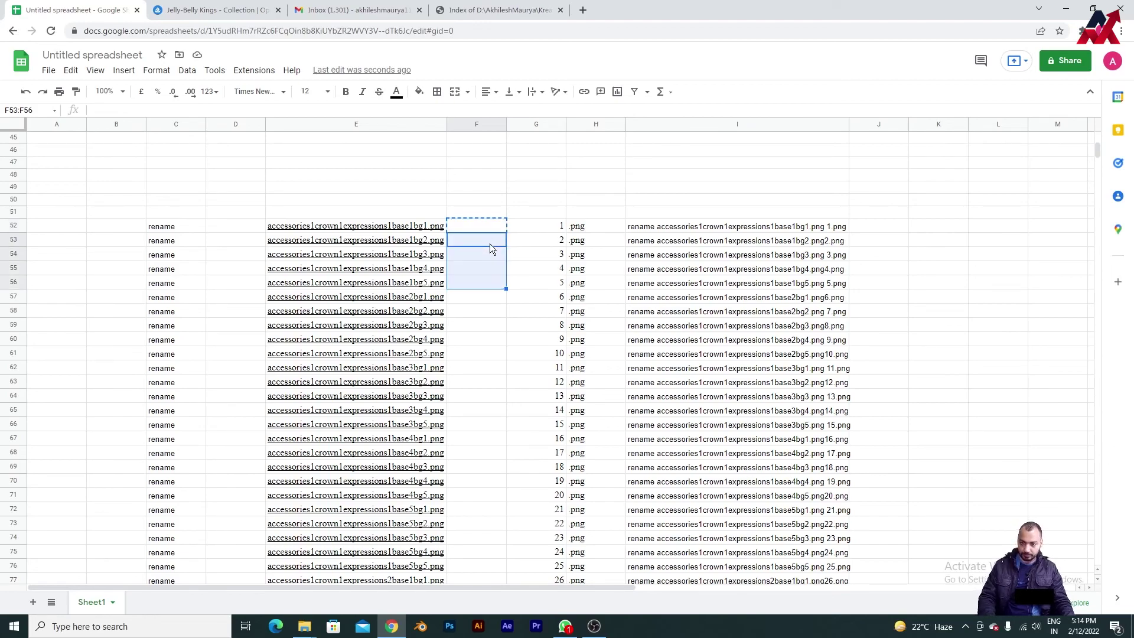
key(shift+Down)
key(shift+Down)
key(shift+Down)
key(shift+Down)
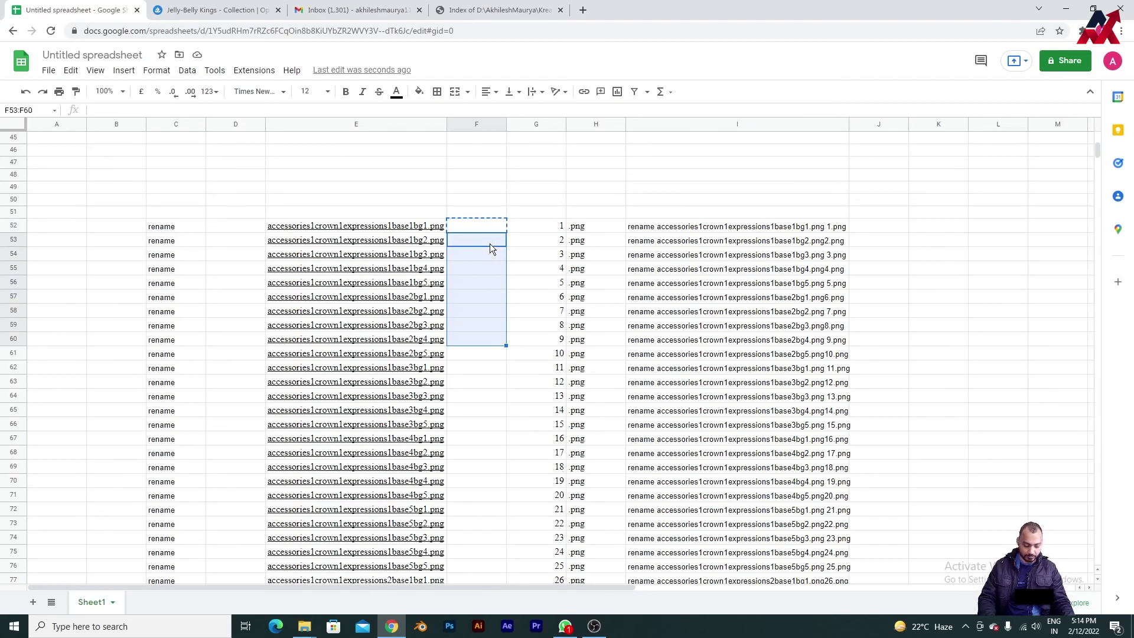
key(alt+shift)
click(502, 300)
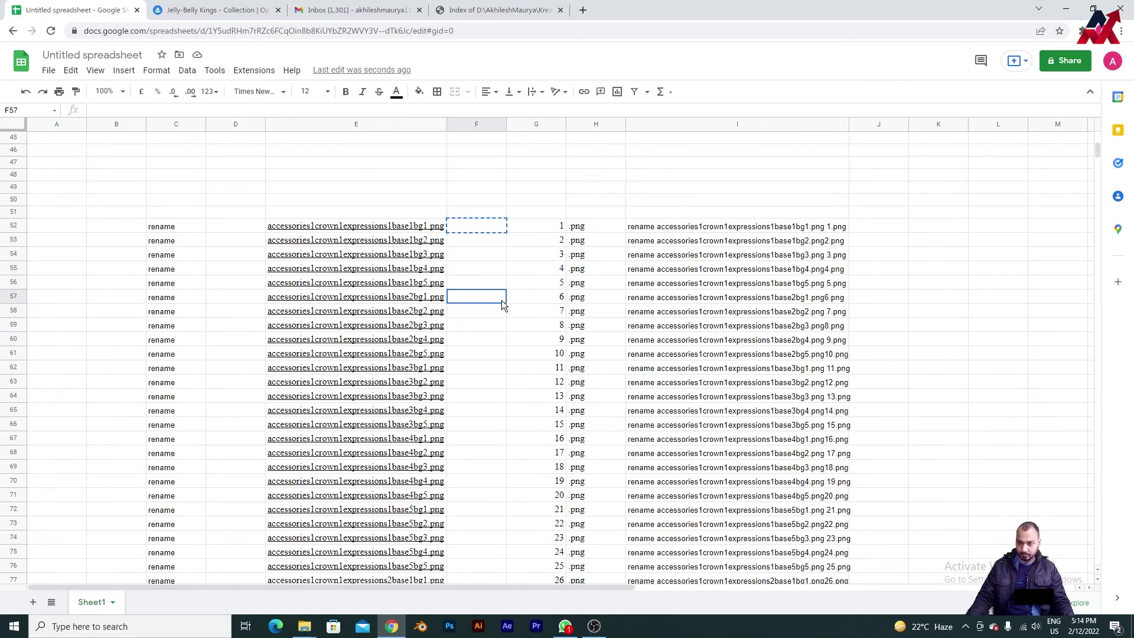
click(495, 239)
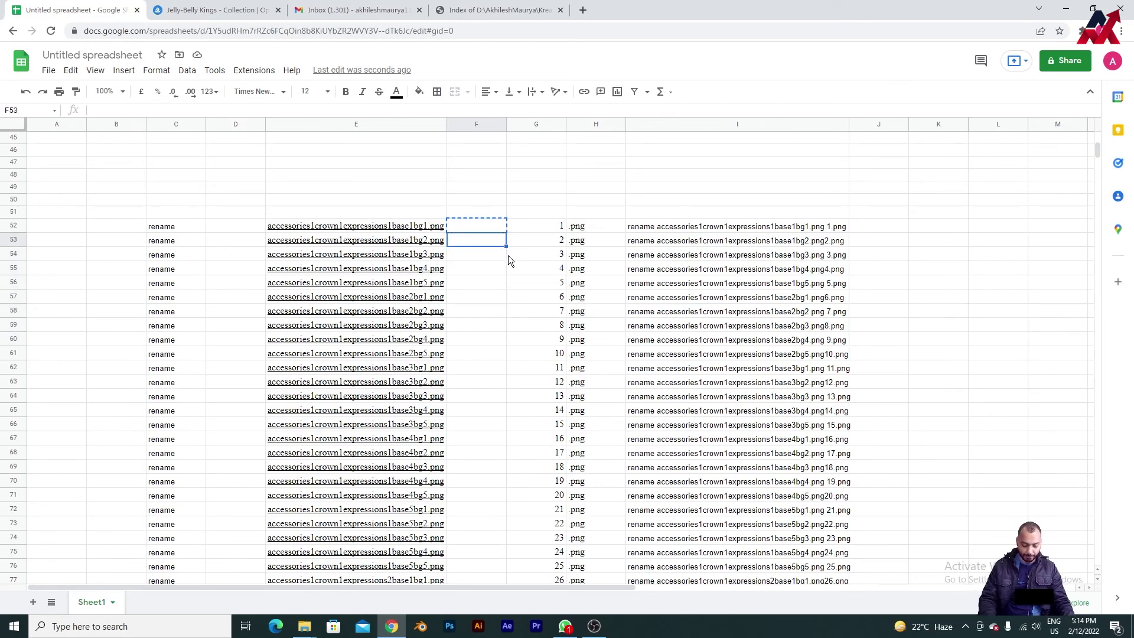
key(shift+Down)
key(shift+Down)
key(shift+Down)
key(shift+Down)
key(shift+Down)
key(shift+Down)
key(shift+Down)
key(shift+Down)
key(shift+Down)
key(shift+Down)
key(shift+Down)
key(shift+Down)
key(shift+Down)
key(shift+Down)
key(shift+Down)
key(shift+Down)
key(shift+Down)
key(shift+Down)
key(shift+Down)
key(shift+Down)
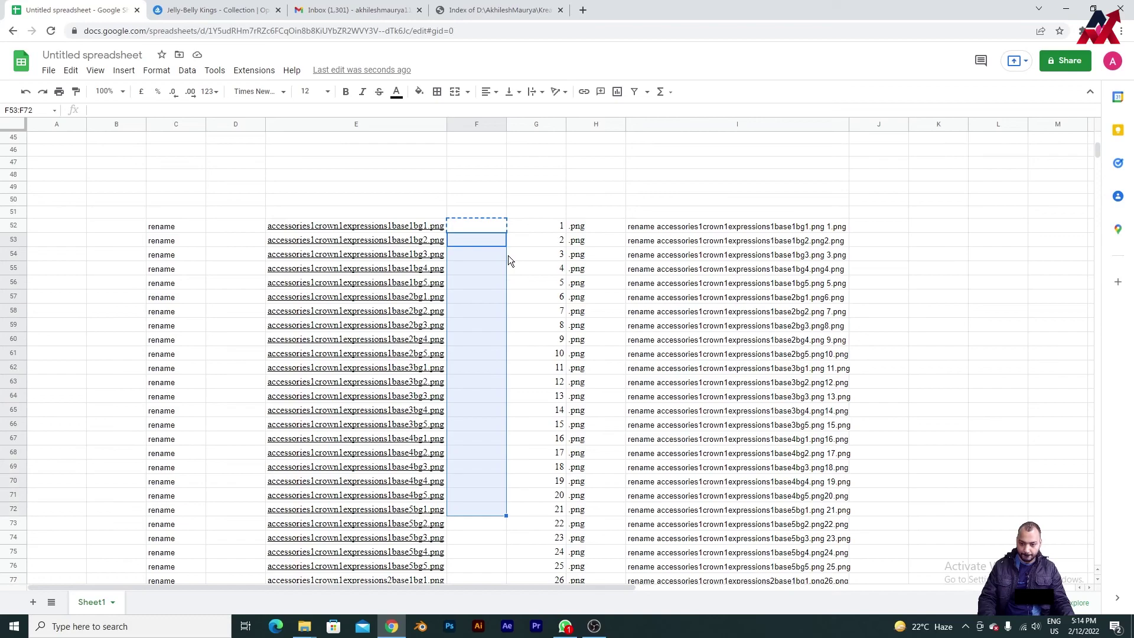
key(Down)
key(Up)
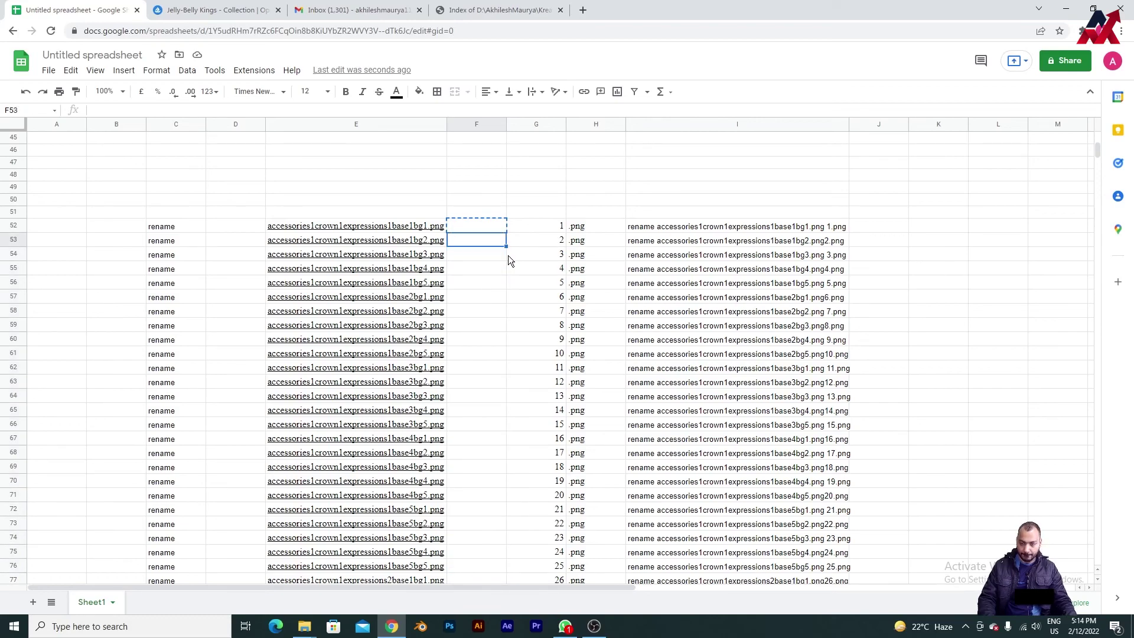
key(ctrl+v)
key(Down)
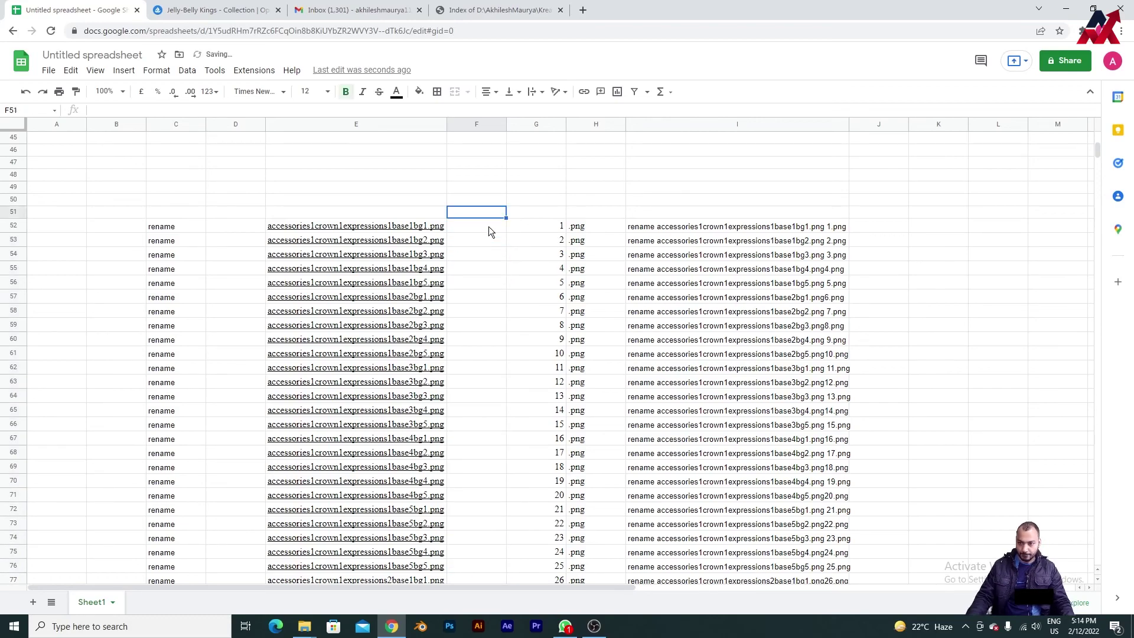
click(490, 229)
drag(506, 236, 510, 354)
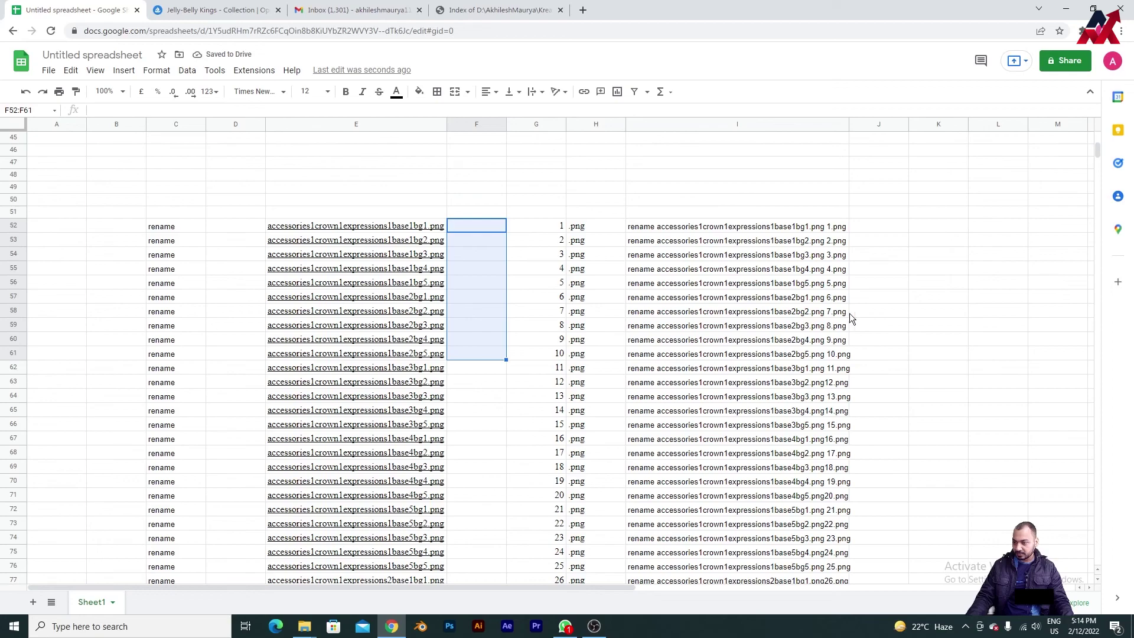
click(564, 409)
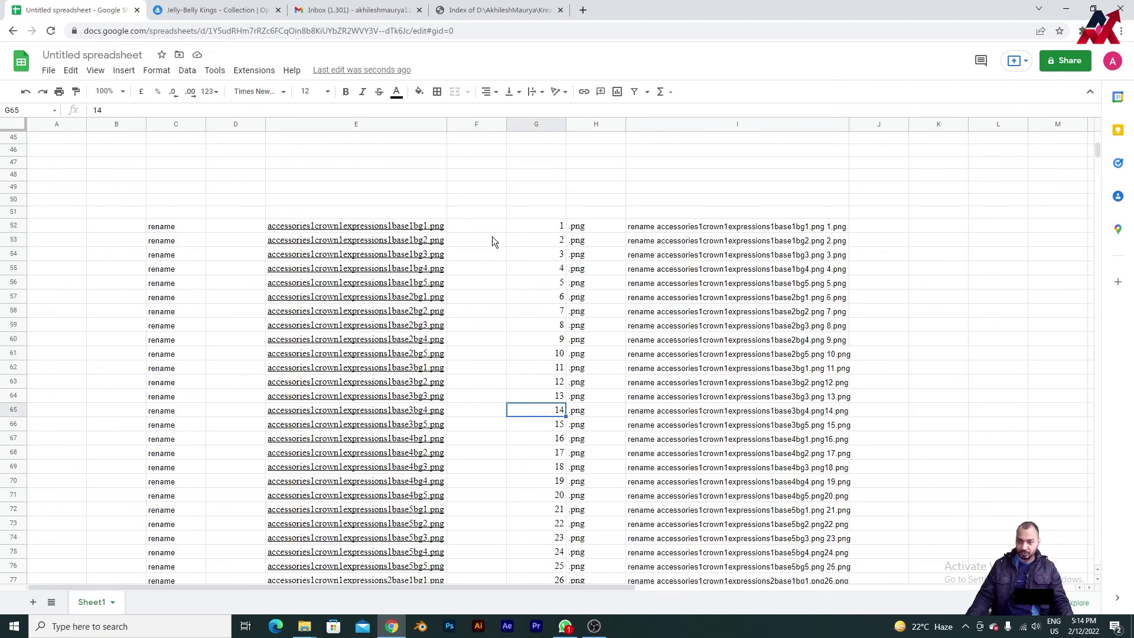
Copy the spaces in F52:F61 and paste them into F62 through F1551
drag(491, 228, 490, 351)
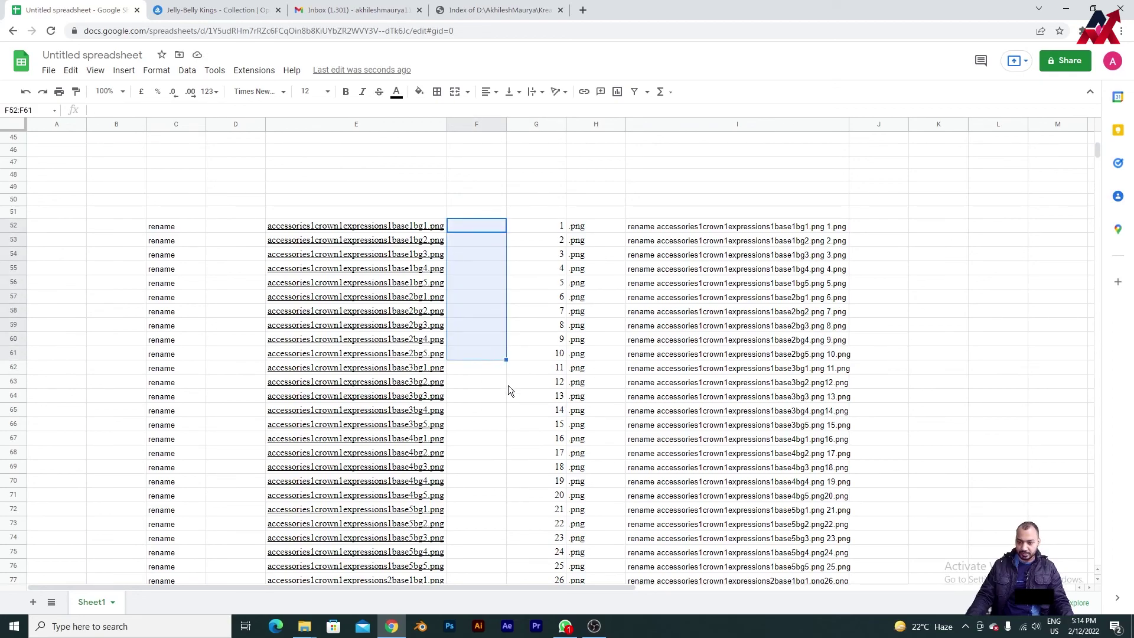
key(ctrl+c)
click(501, 370)
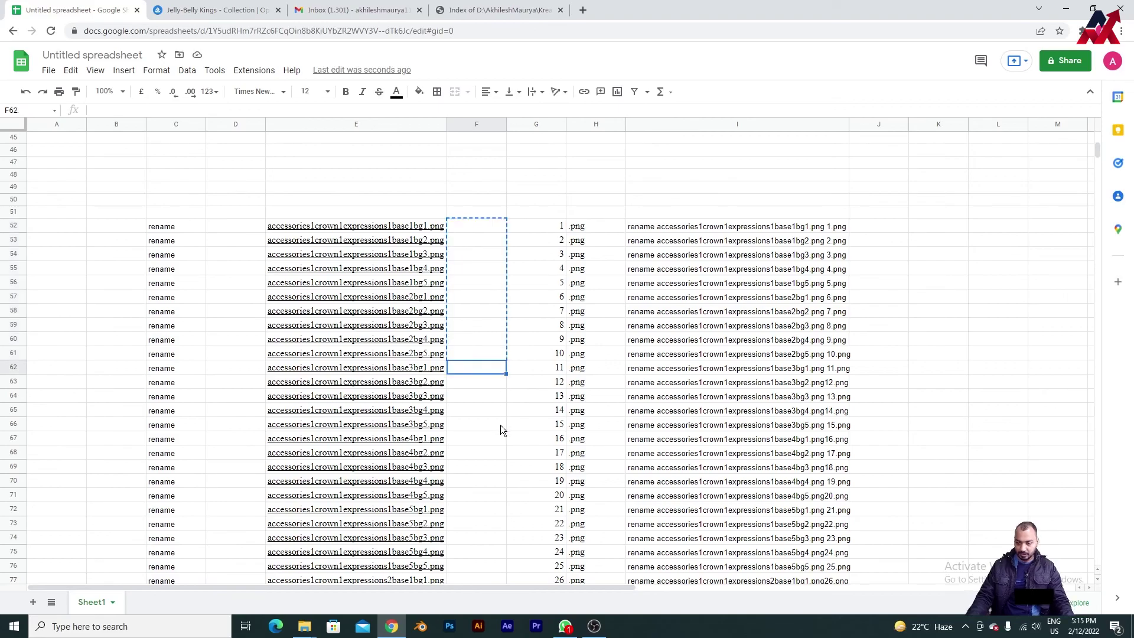
drag(1101, 141, 1072, 607)
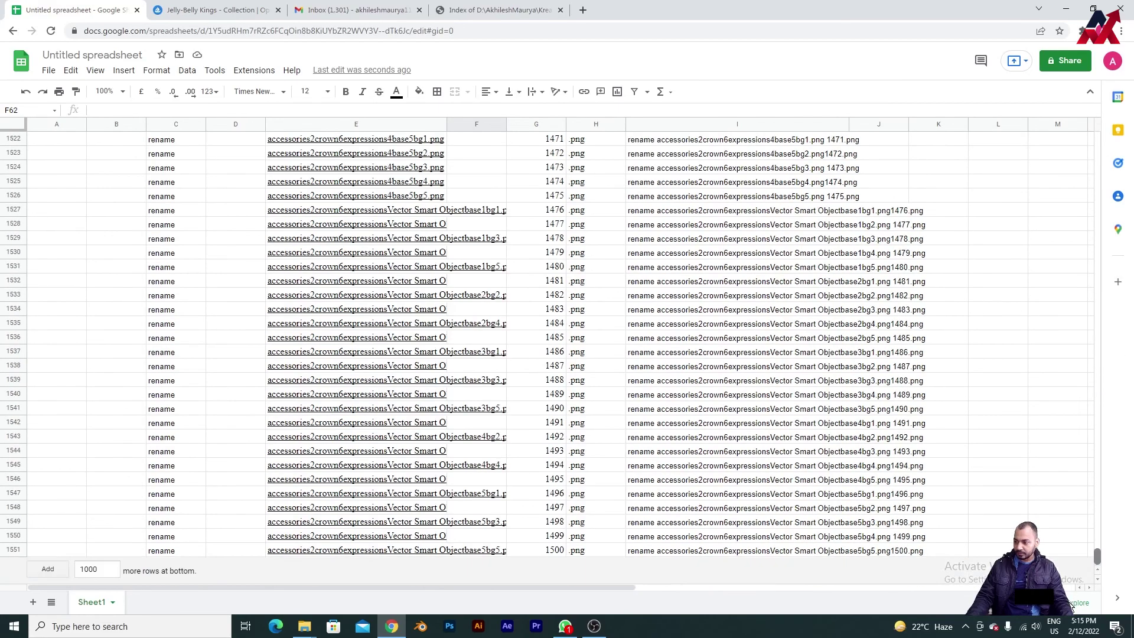
shift+click(495, 555)
key(ctrl+v)
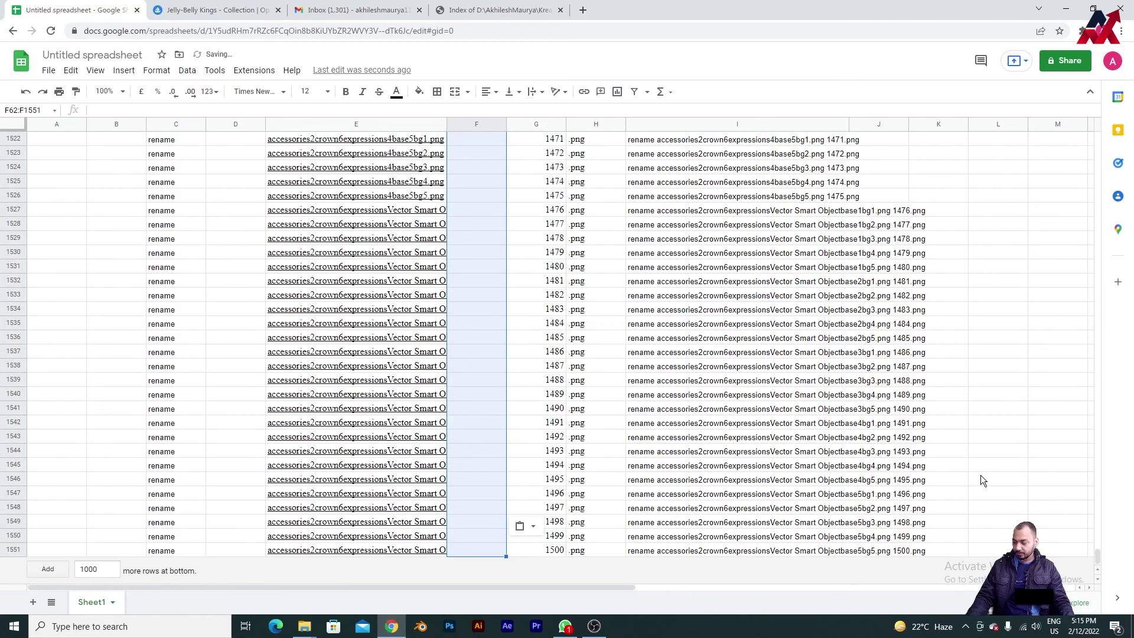
click(980, 465)
scroll(1103, 559, up, 3)
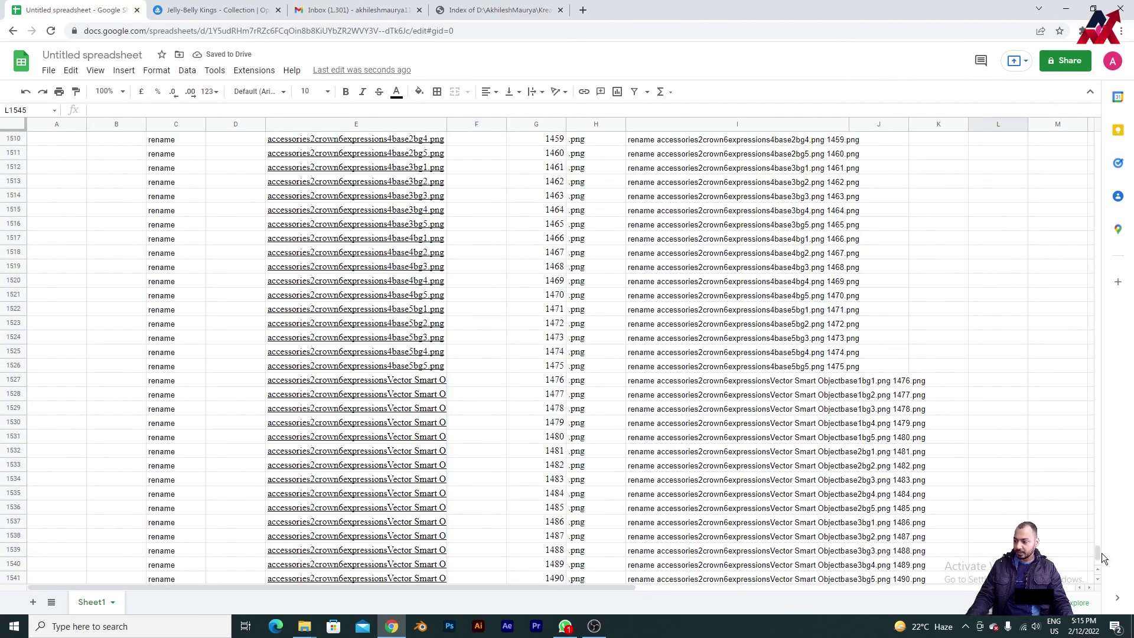
drag(1103, 558, 1105, 146)
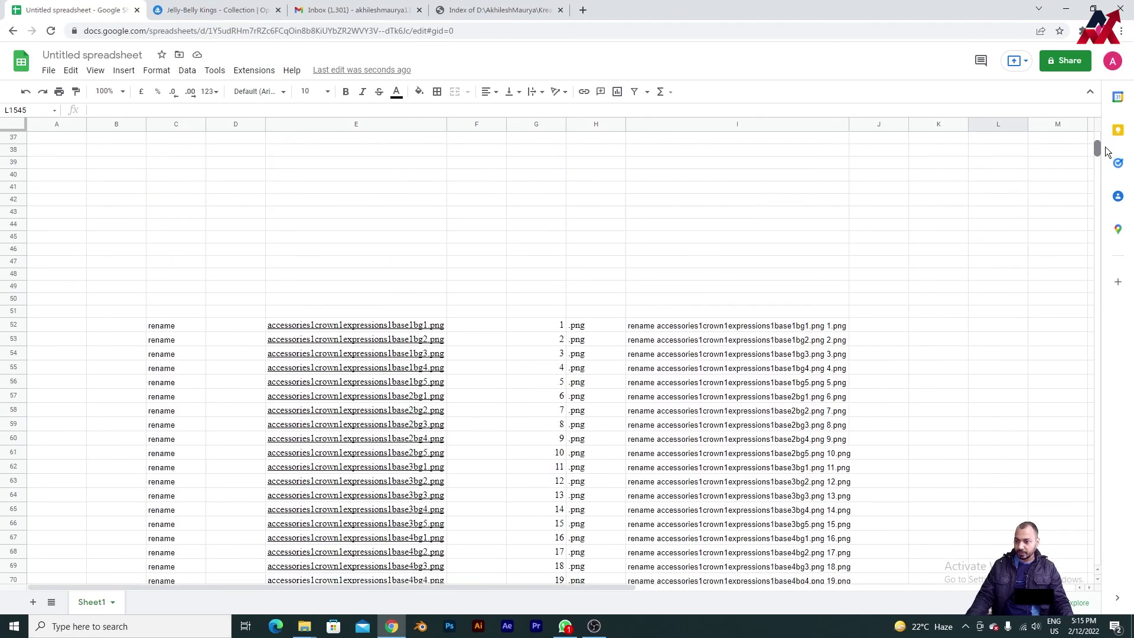
Copy the rename commands in I52:I1551 and paste them into a new Notepad note
click(702, 330)
key(ctrl+shift+Down)
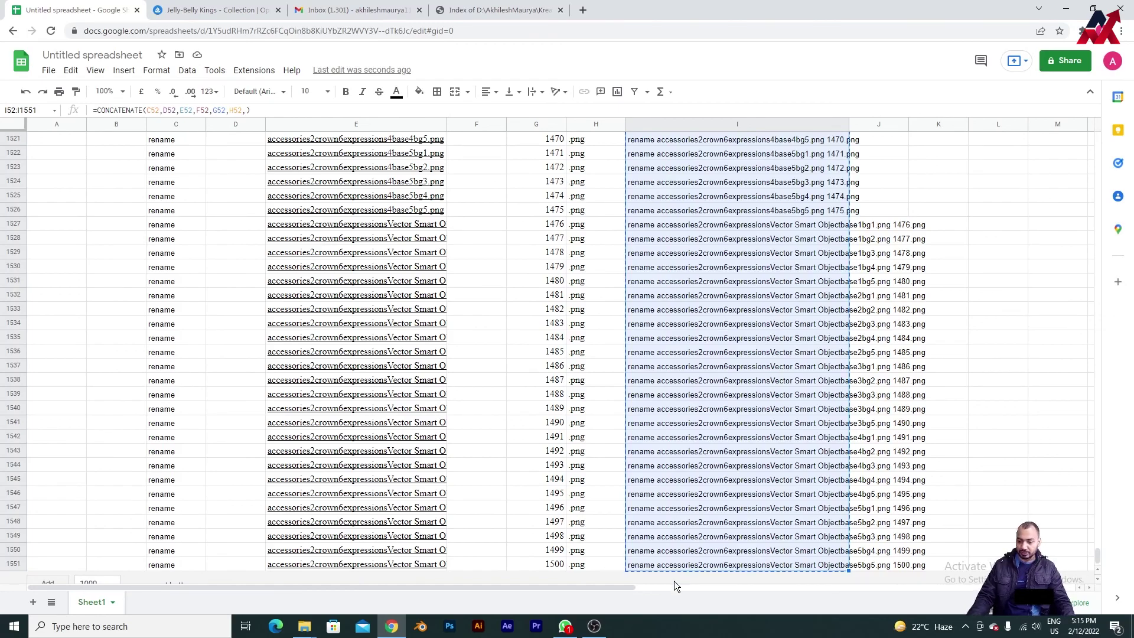
key(ctrl+c)
key(super+r)
key(Return)
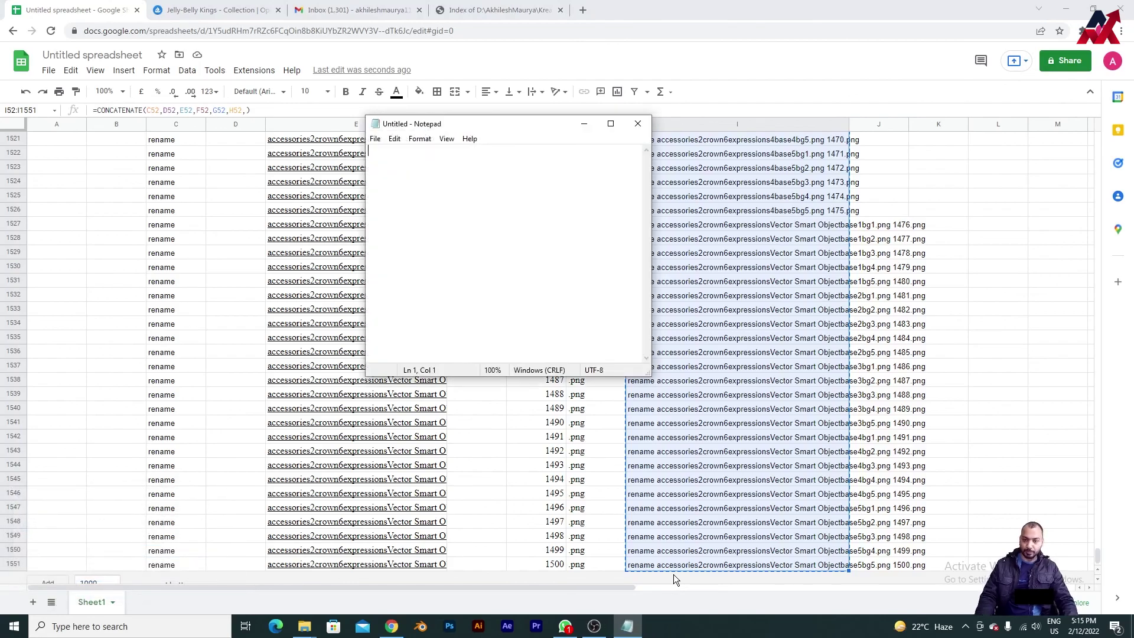
key(ctrl+v)
Save the note as _cmd in the D: KreativeByte\NFT\Jelly-Belly-Kings folder
key(ctrl+s)
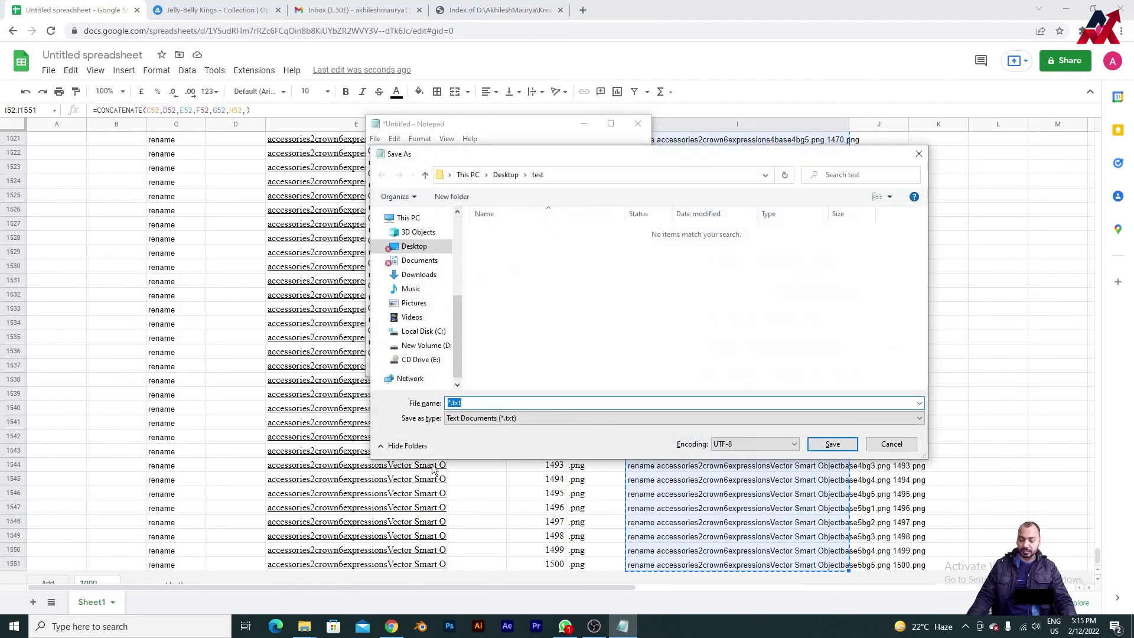
click(421, 346)
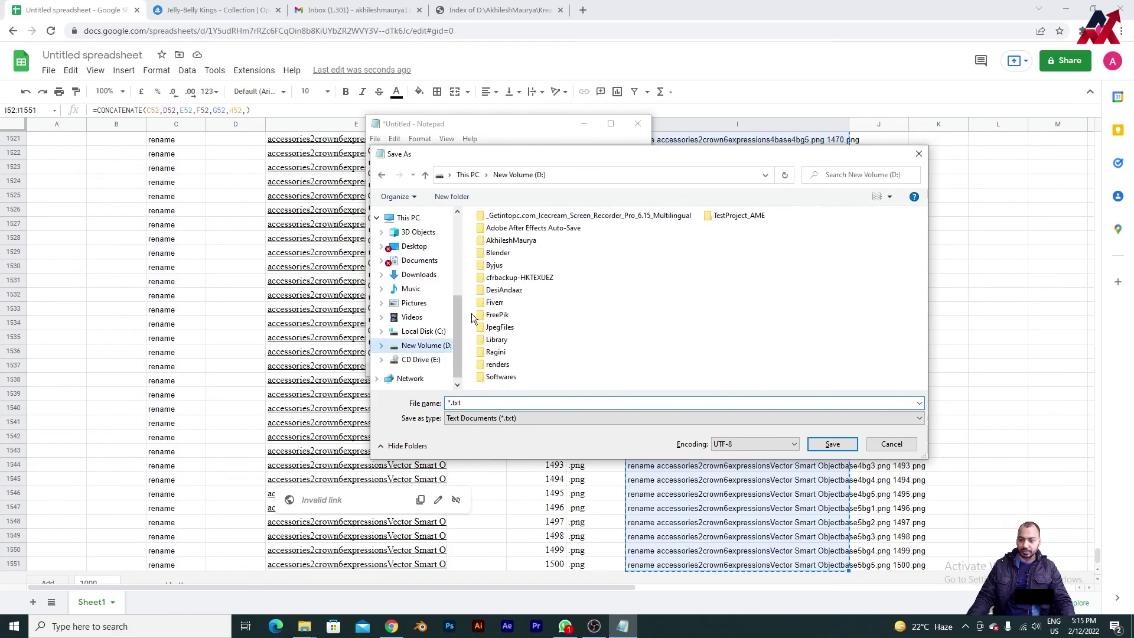
double_click(500, 240)
key(l)
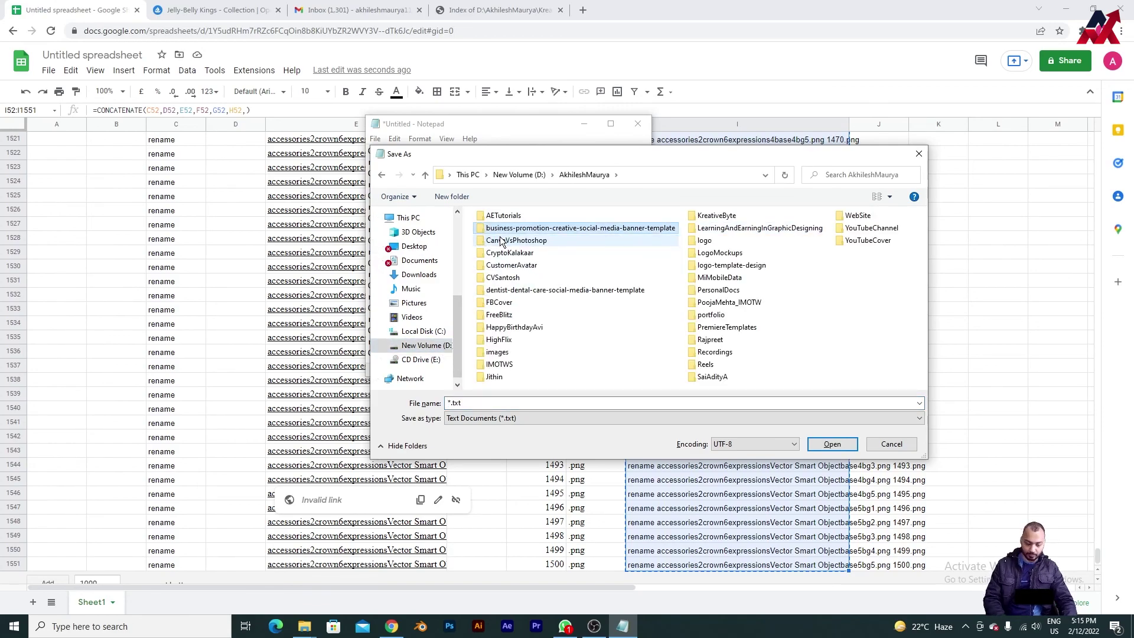
double_click(717, 215)
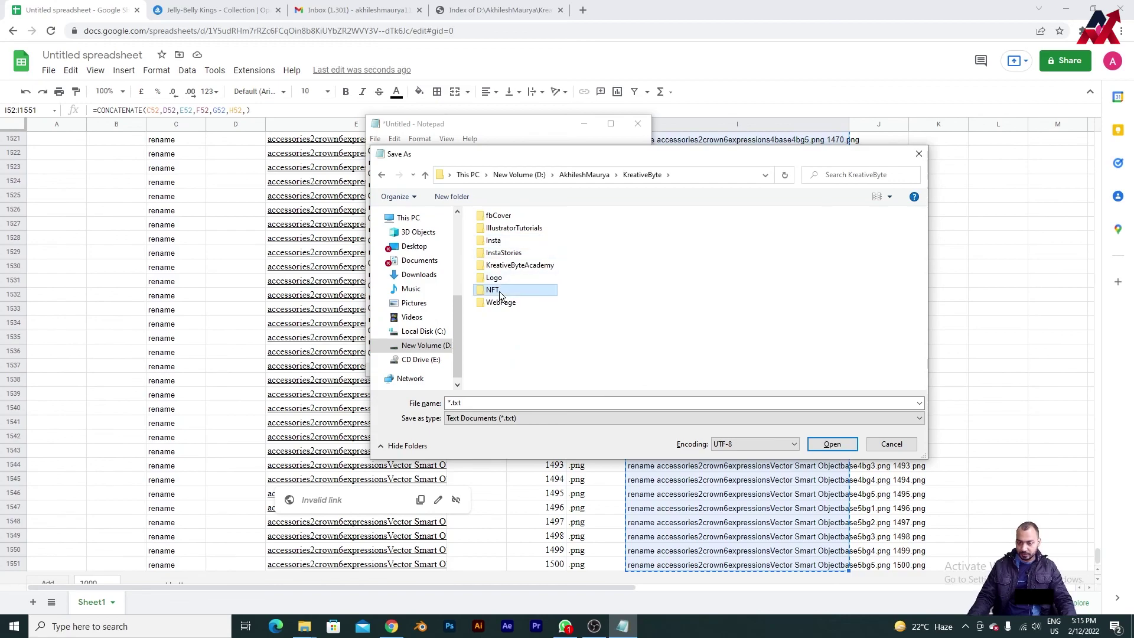
double_click(499, 292)
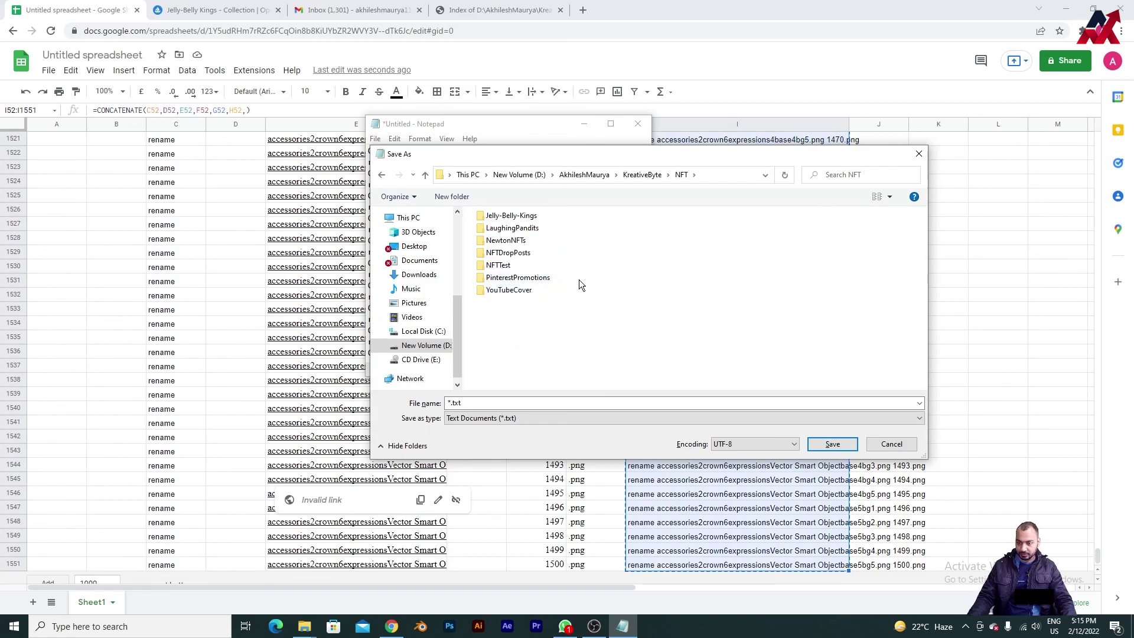
double_click(528, 215)
click(548, 403)
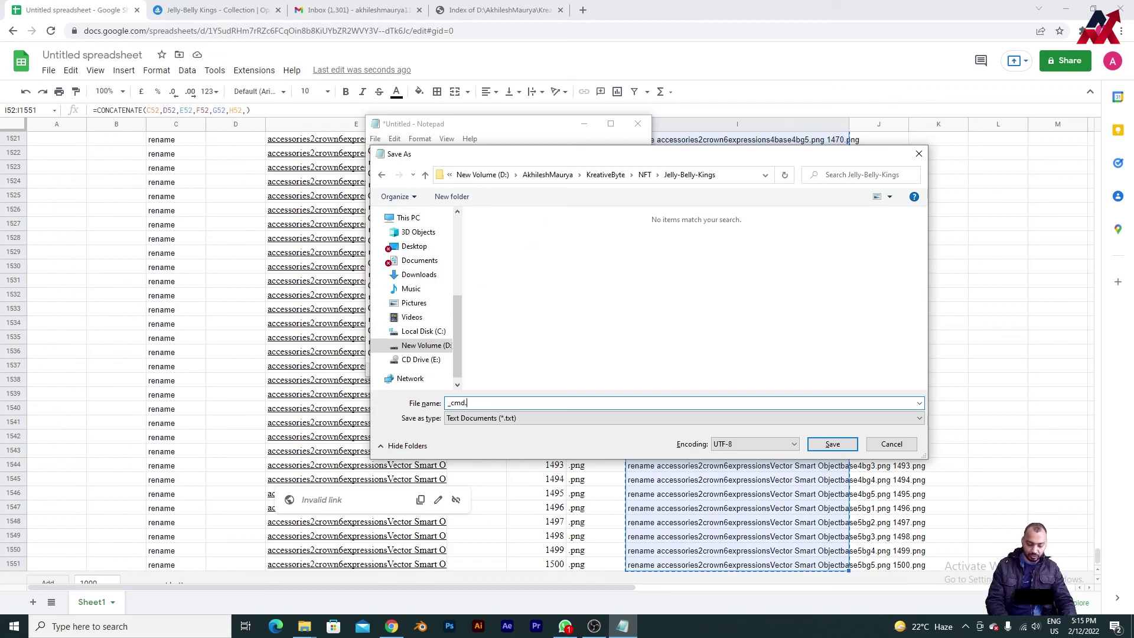
key(Return)
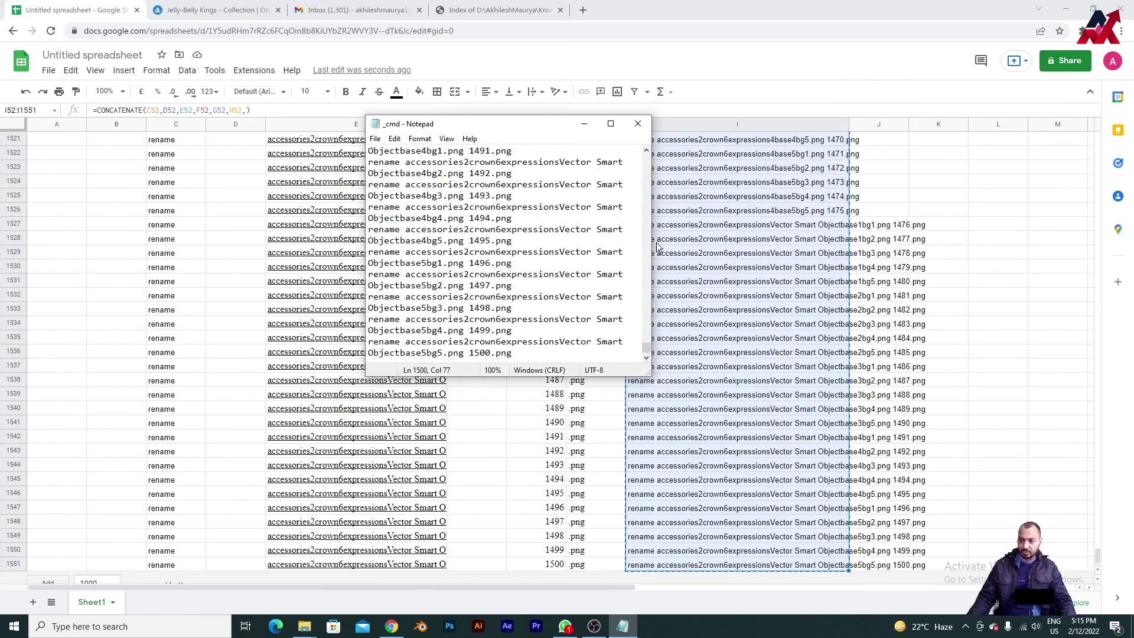
Run the _cmd batch file in the Jelly-Belly-Kings folder window
mouse_move(304, 627)
click(236, 582)
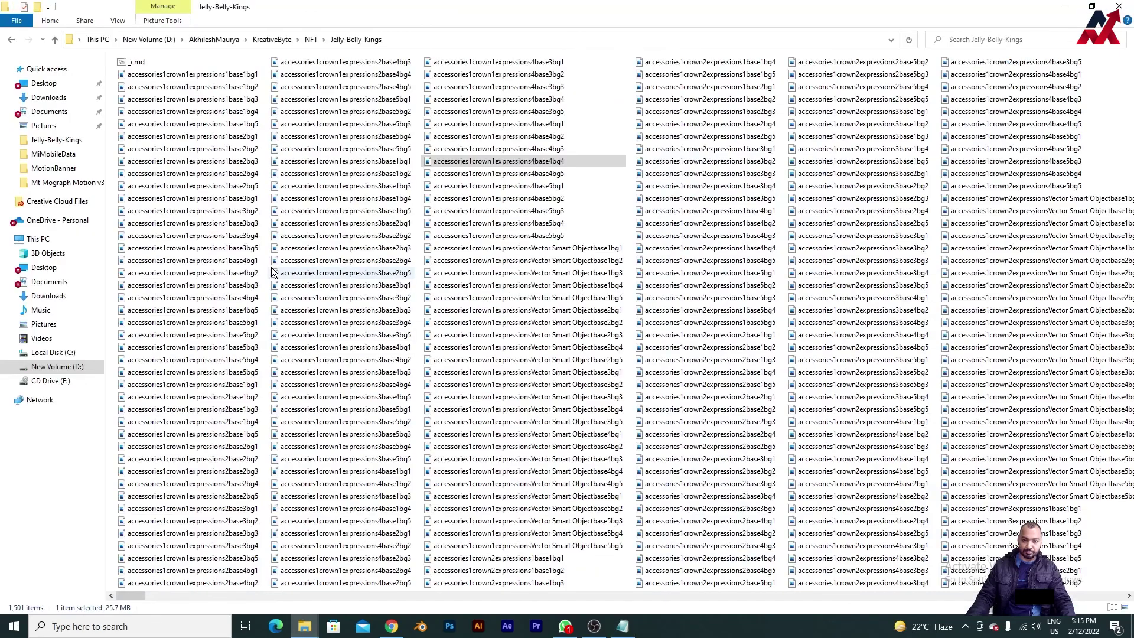
click(151, 63)
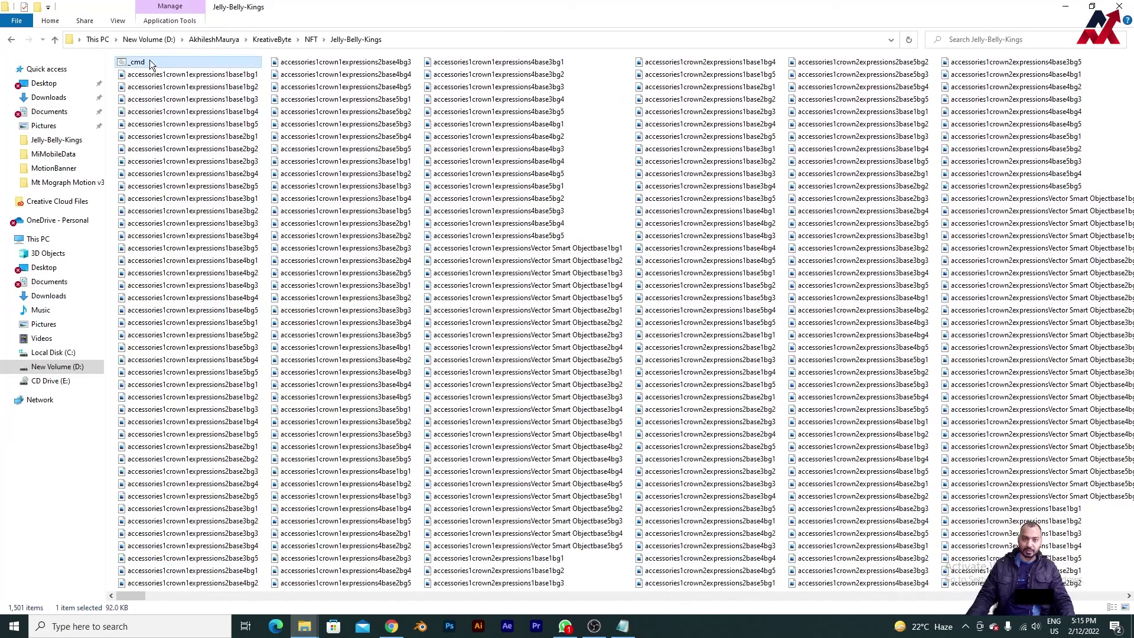
double_click(142, 62)
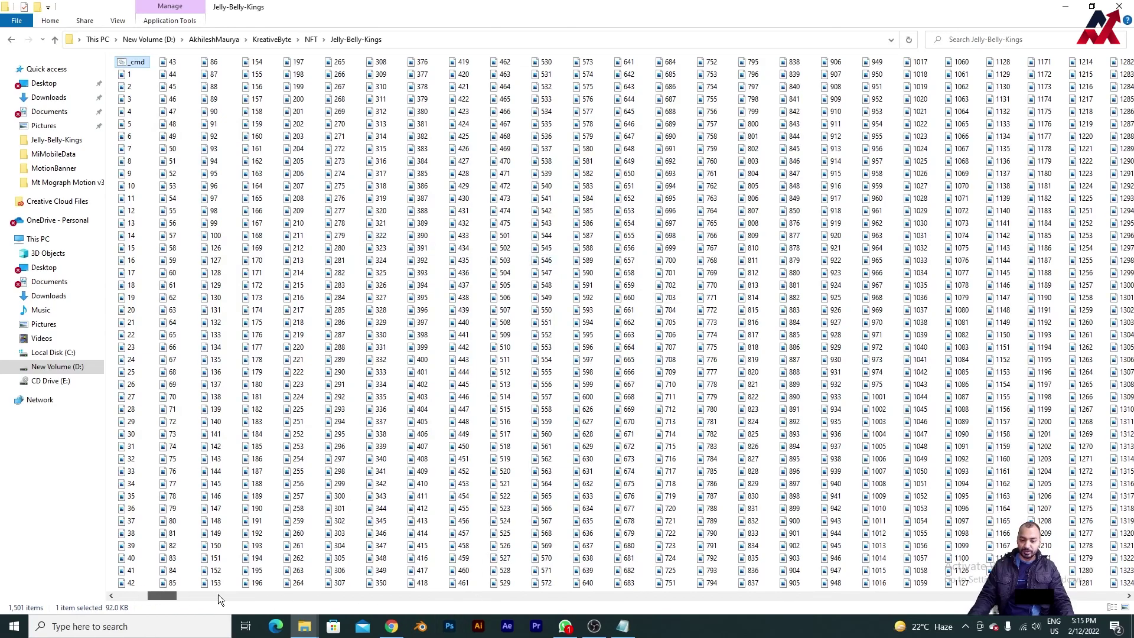
drag(218, 594, 501, 584)
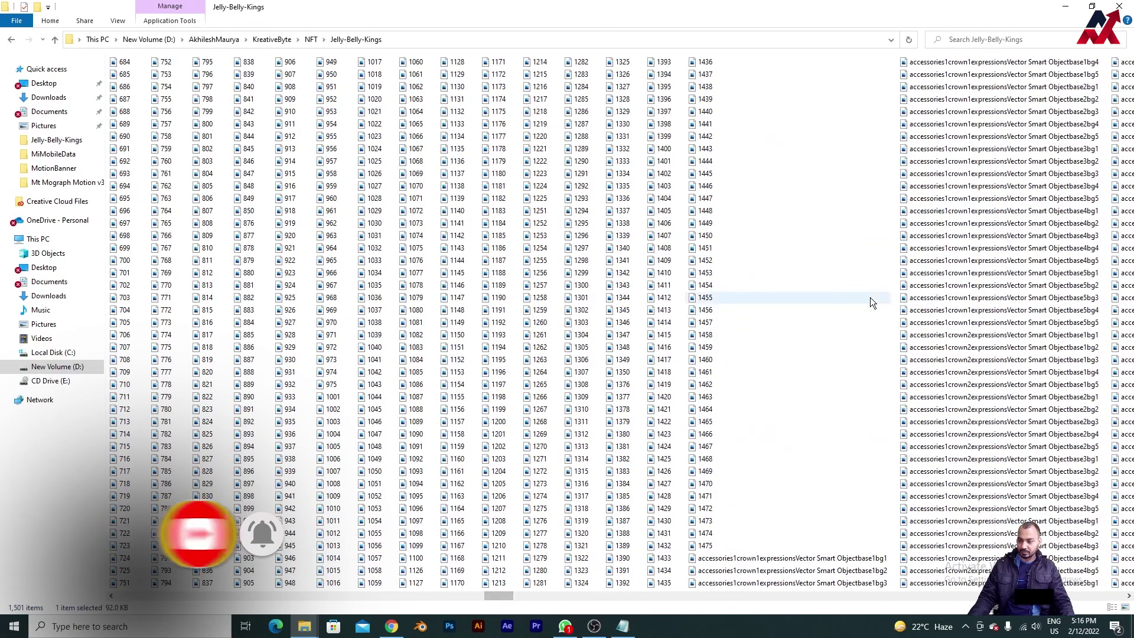
Refresh the Jelly-Belly-Kings listing to show the PNGs renamed 1, 2, 3 and onward
right_click(870, 298)
click(910, 346)
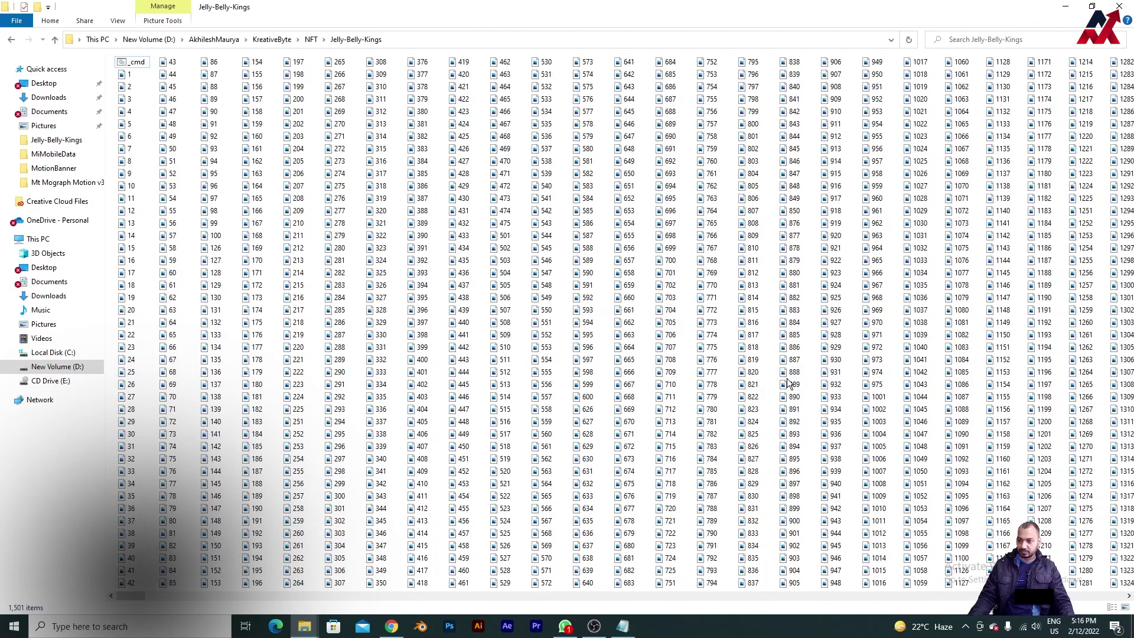
scroll(786, 384, down, 5)
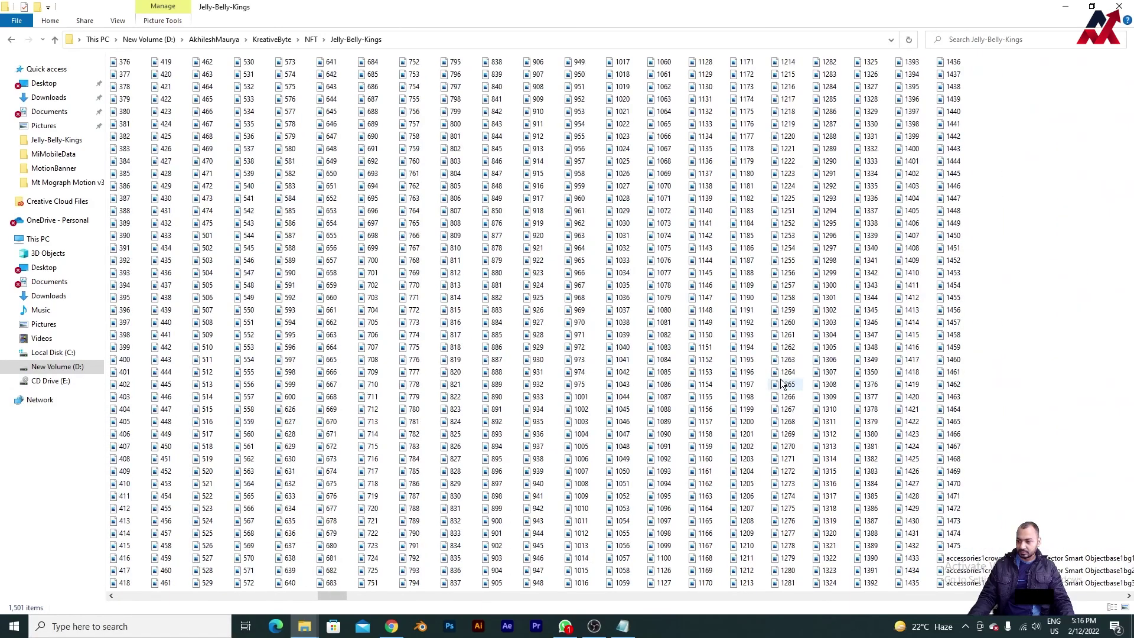
scroll(783, 384, up, 7)
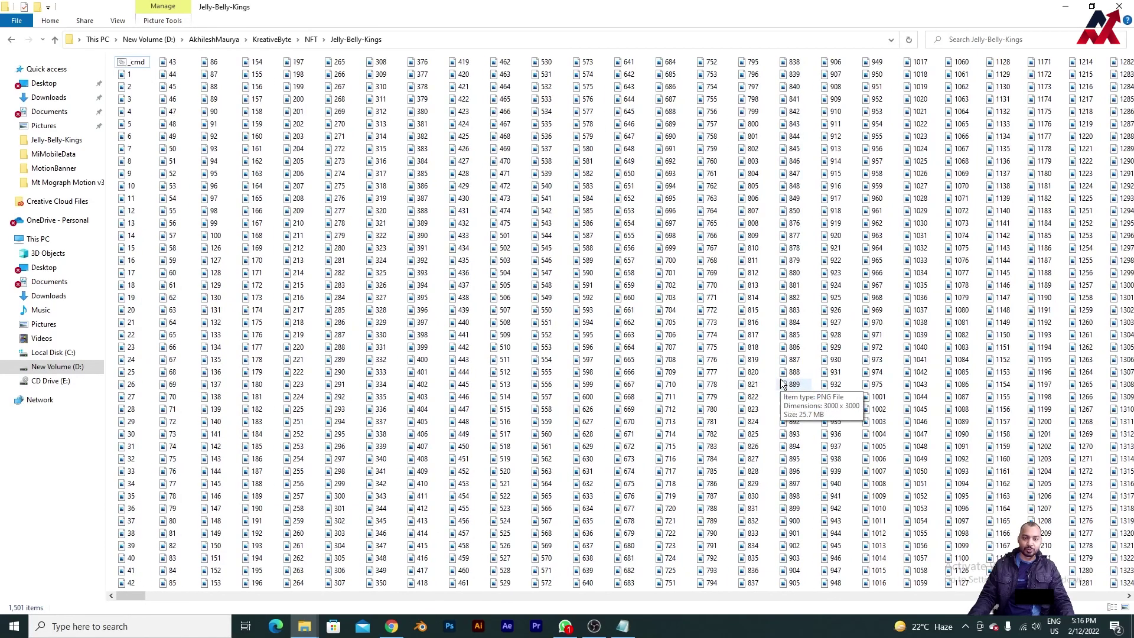